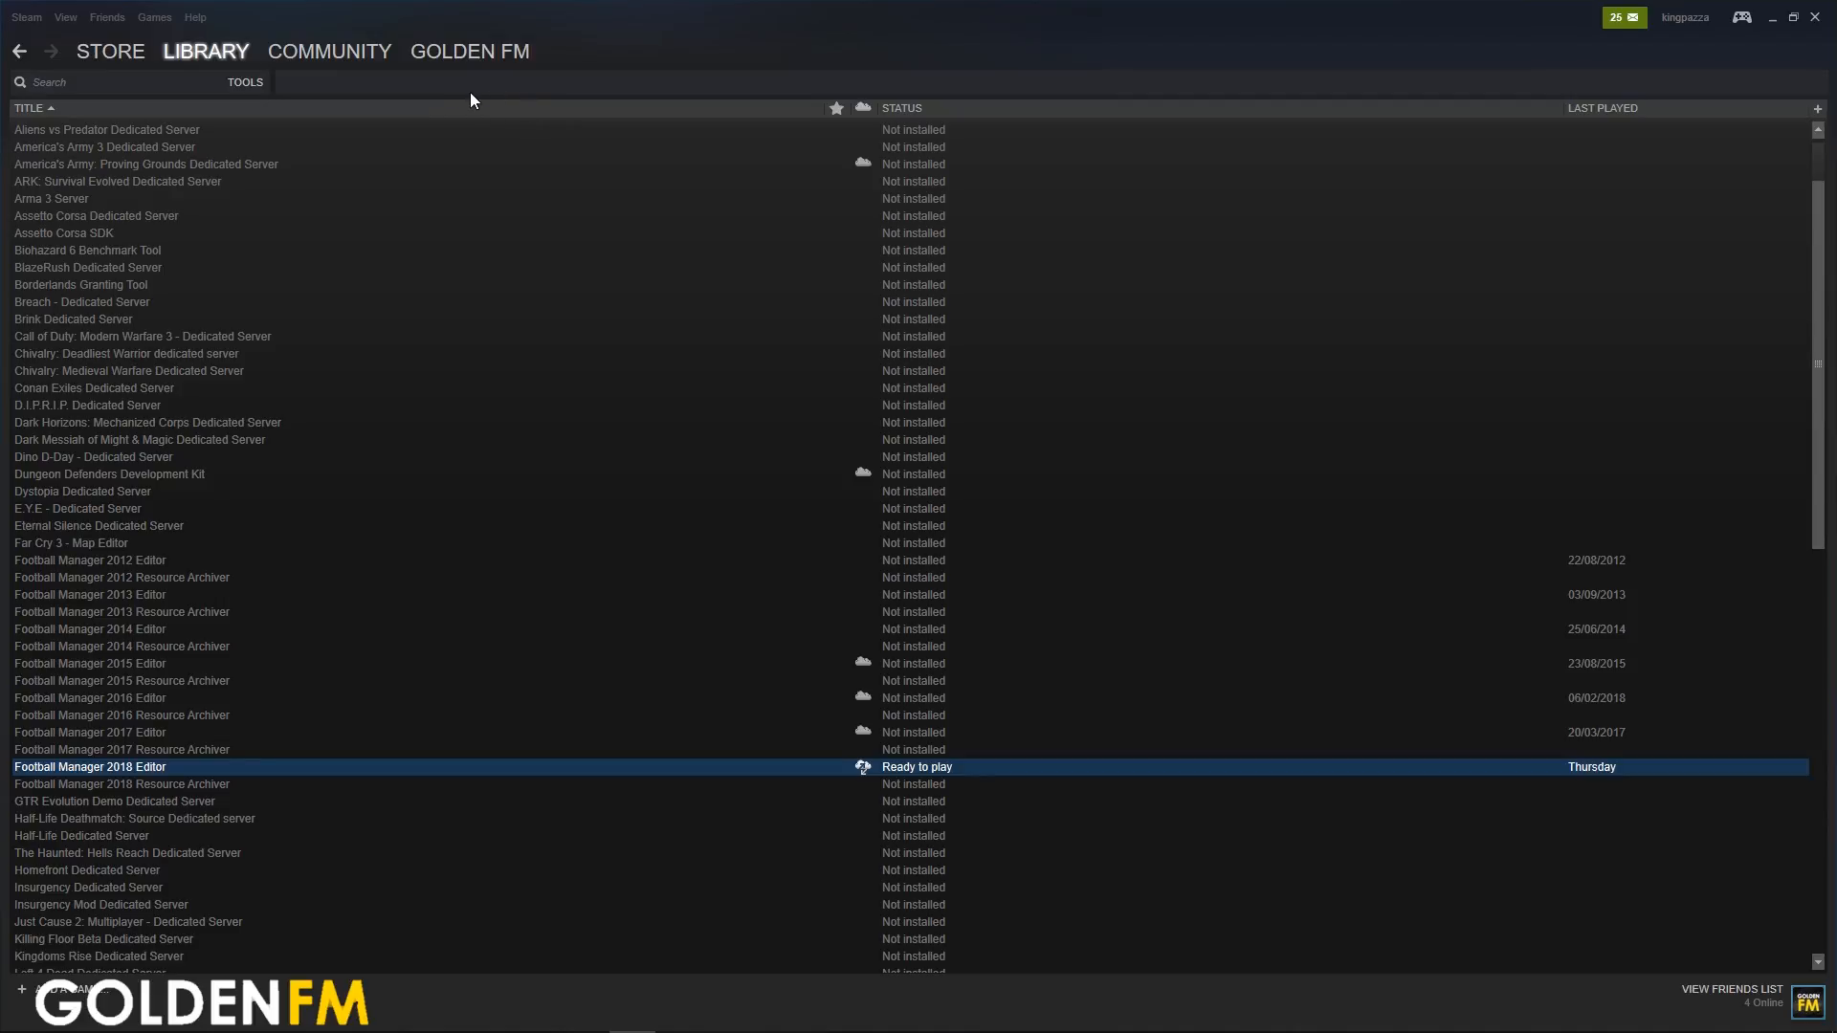
# Show the Tools section of the game library and launch Football Manager 2018 Editor
pyautogui.click(246, 84)
pyautogui.click(261, 106)
pyautogui.click(251, 84)
pyautogui.click(257, 258)
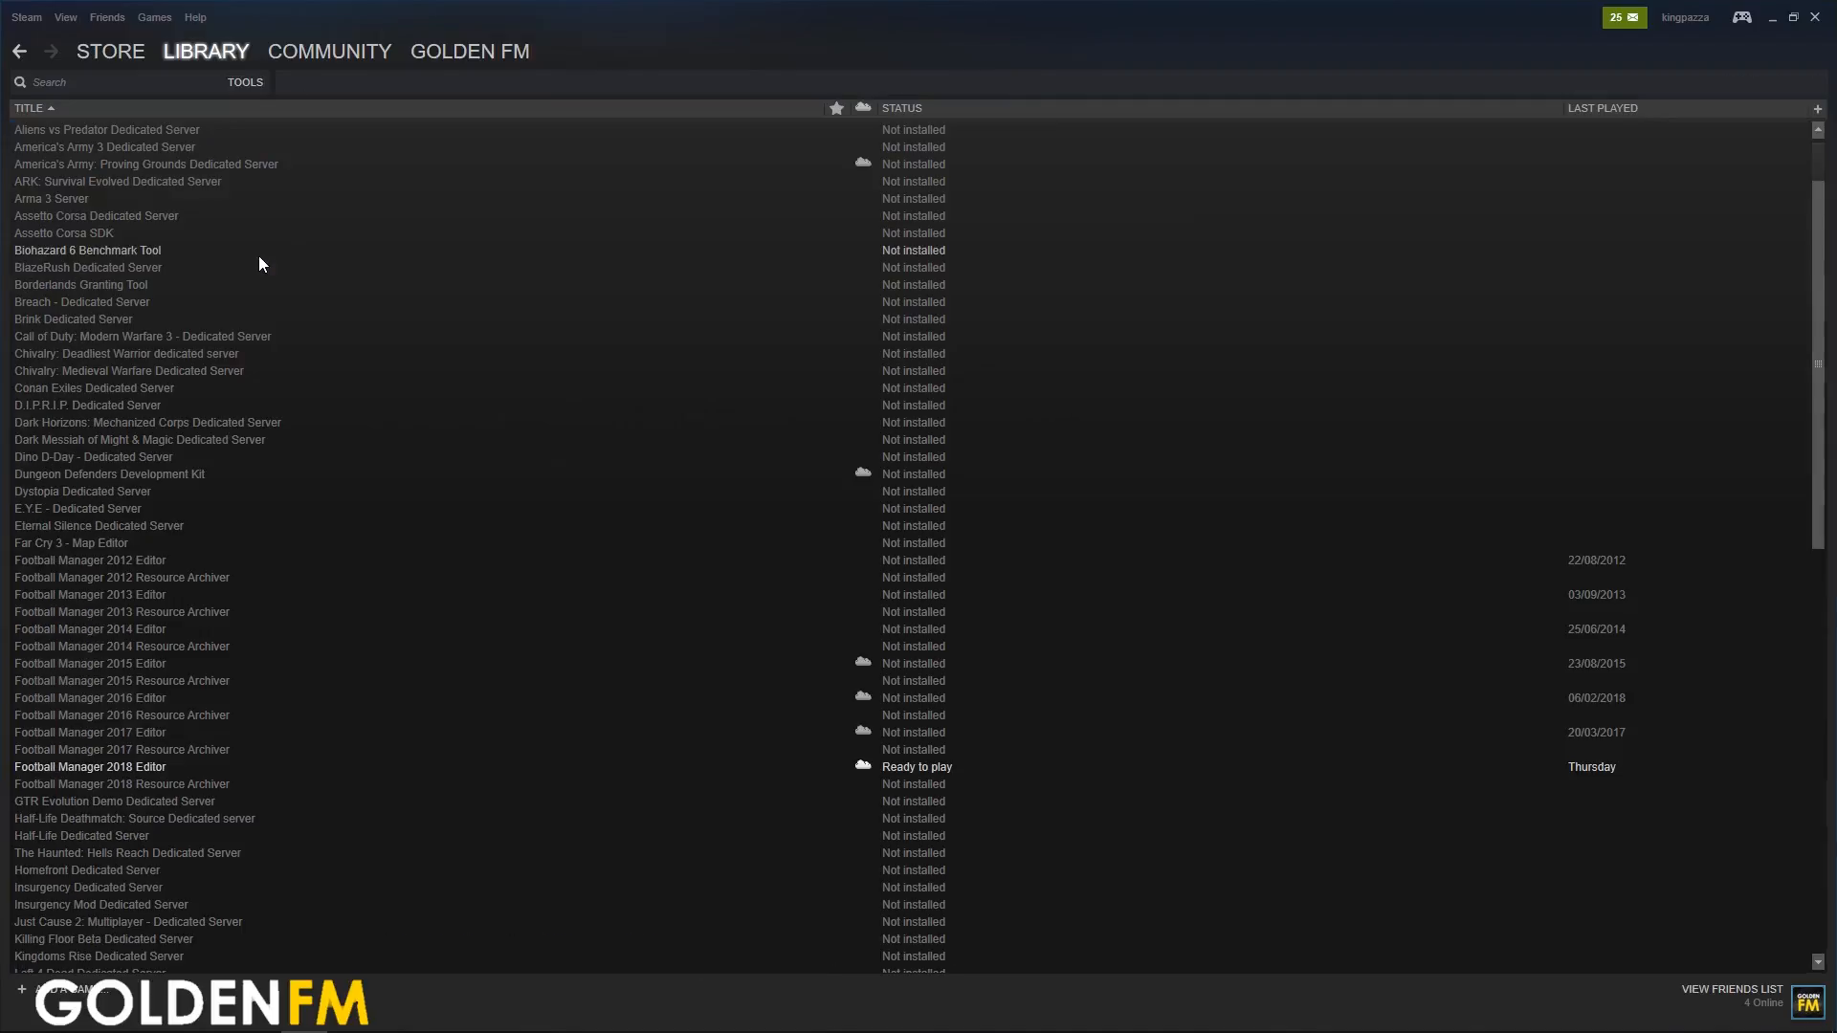
pyautogui.rightClick(111, 771)
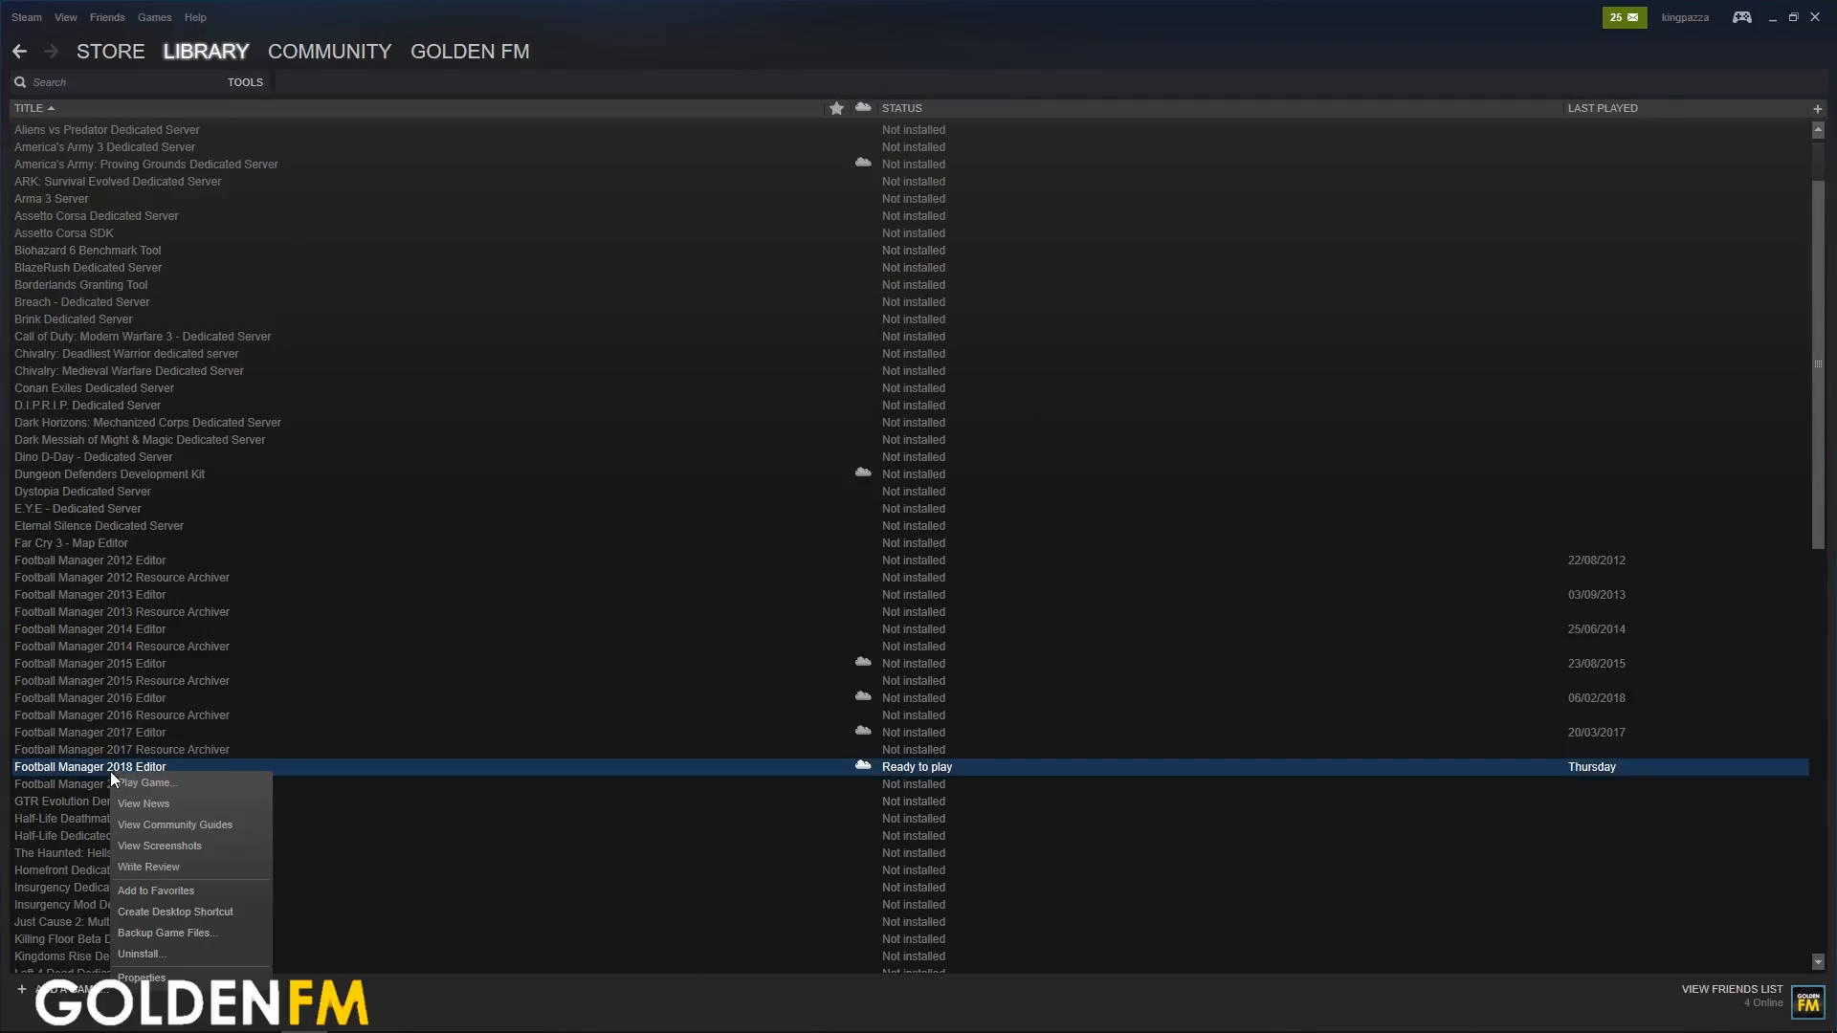
pyautogui.click(165, 785)
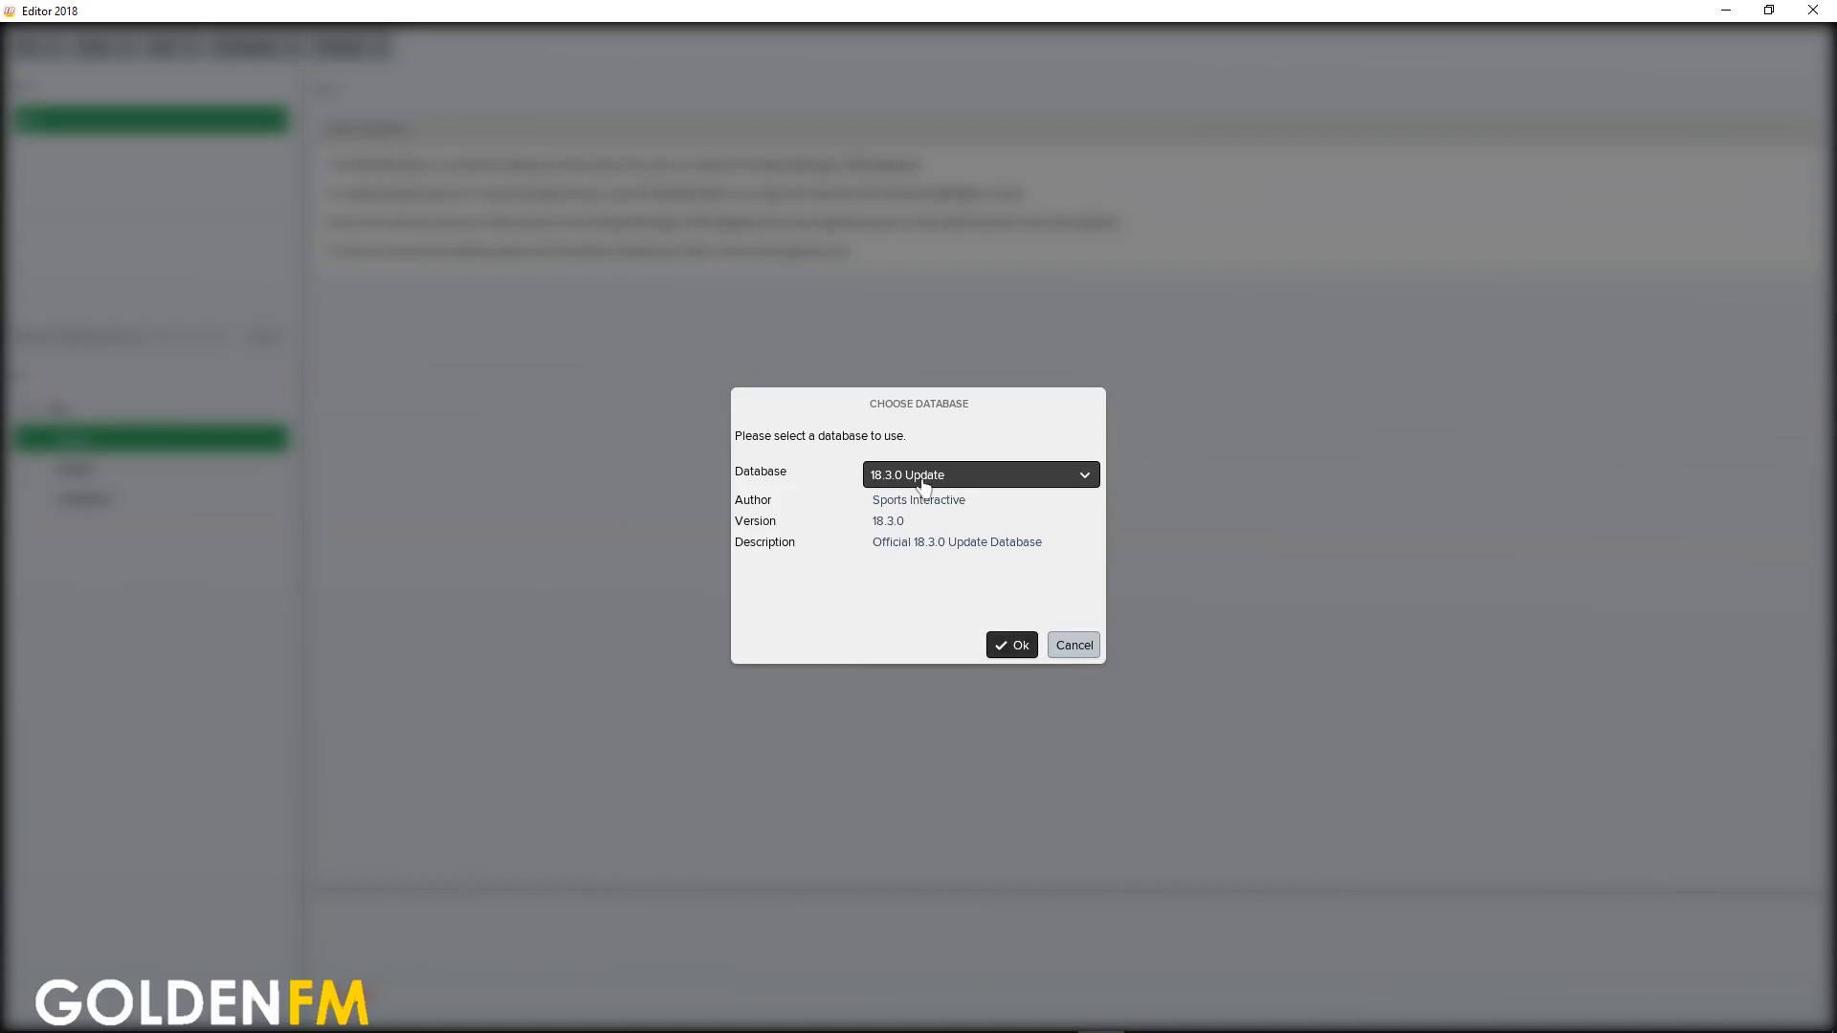
# Load the 18.3.0 Update database in the editor
pyautogui.click(987, 479)
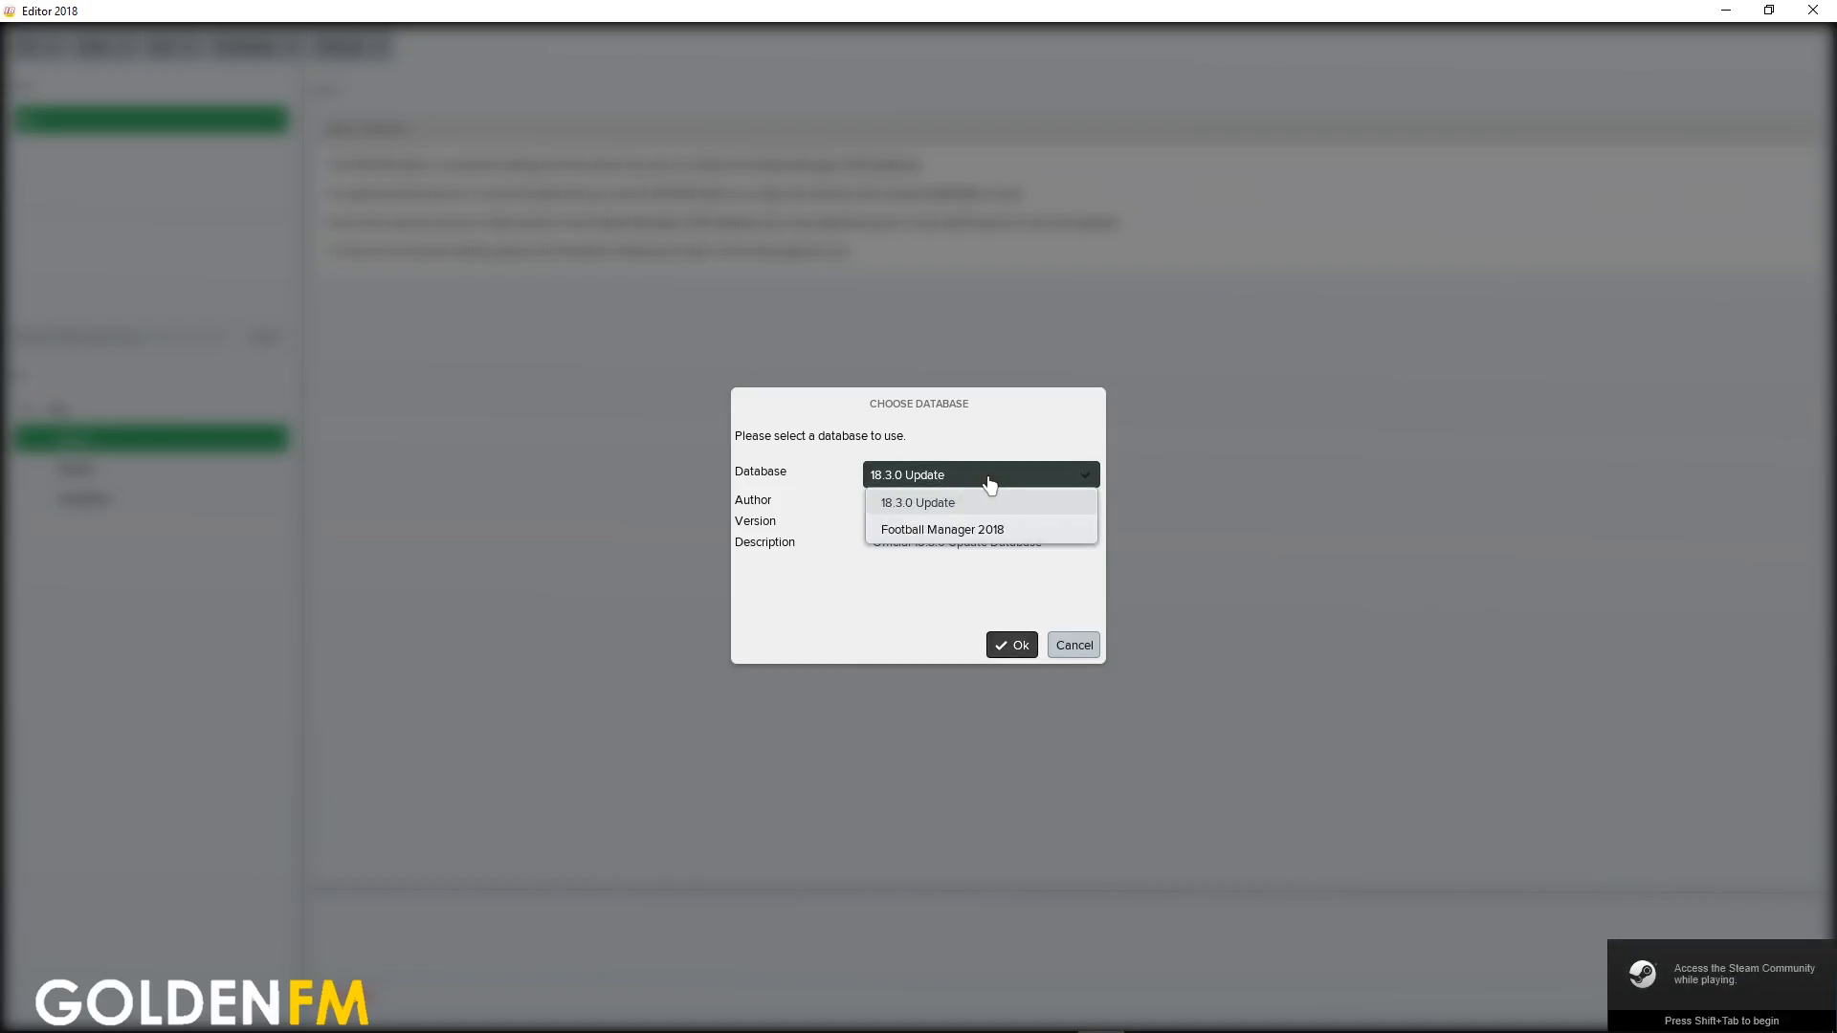
pyautogui.click(989, 484)
pyautogui.click(928, 477)
pyautogui.click(957, 529)
pyautogui.click(945, 484)
pyautogui.click(948, 502)
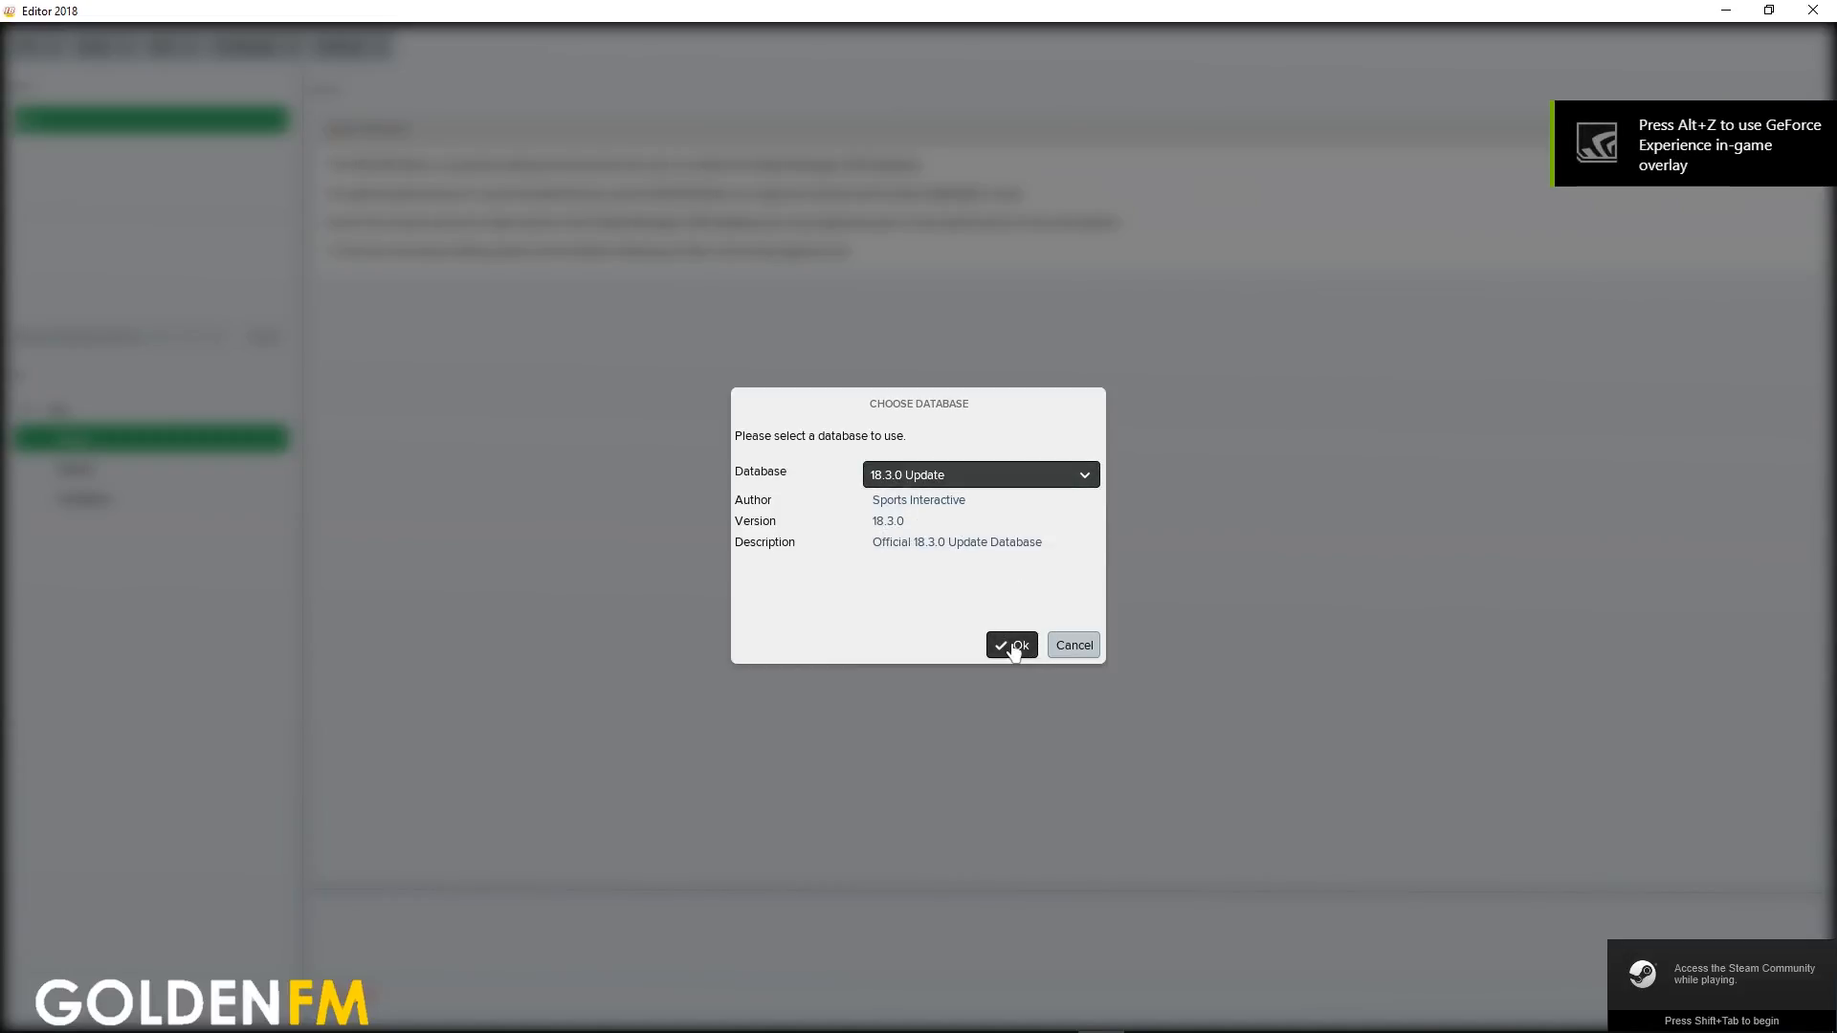
pyautogui.click(1013, 648)
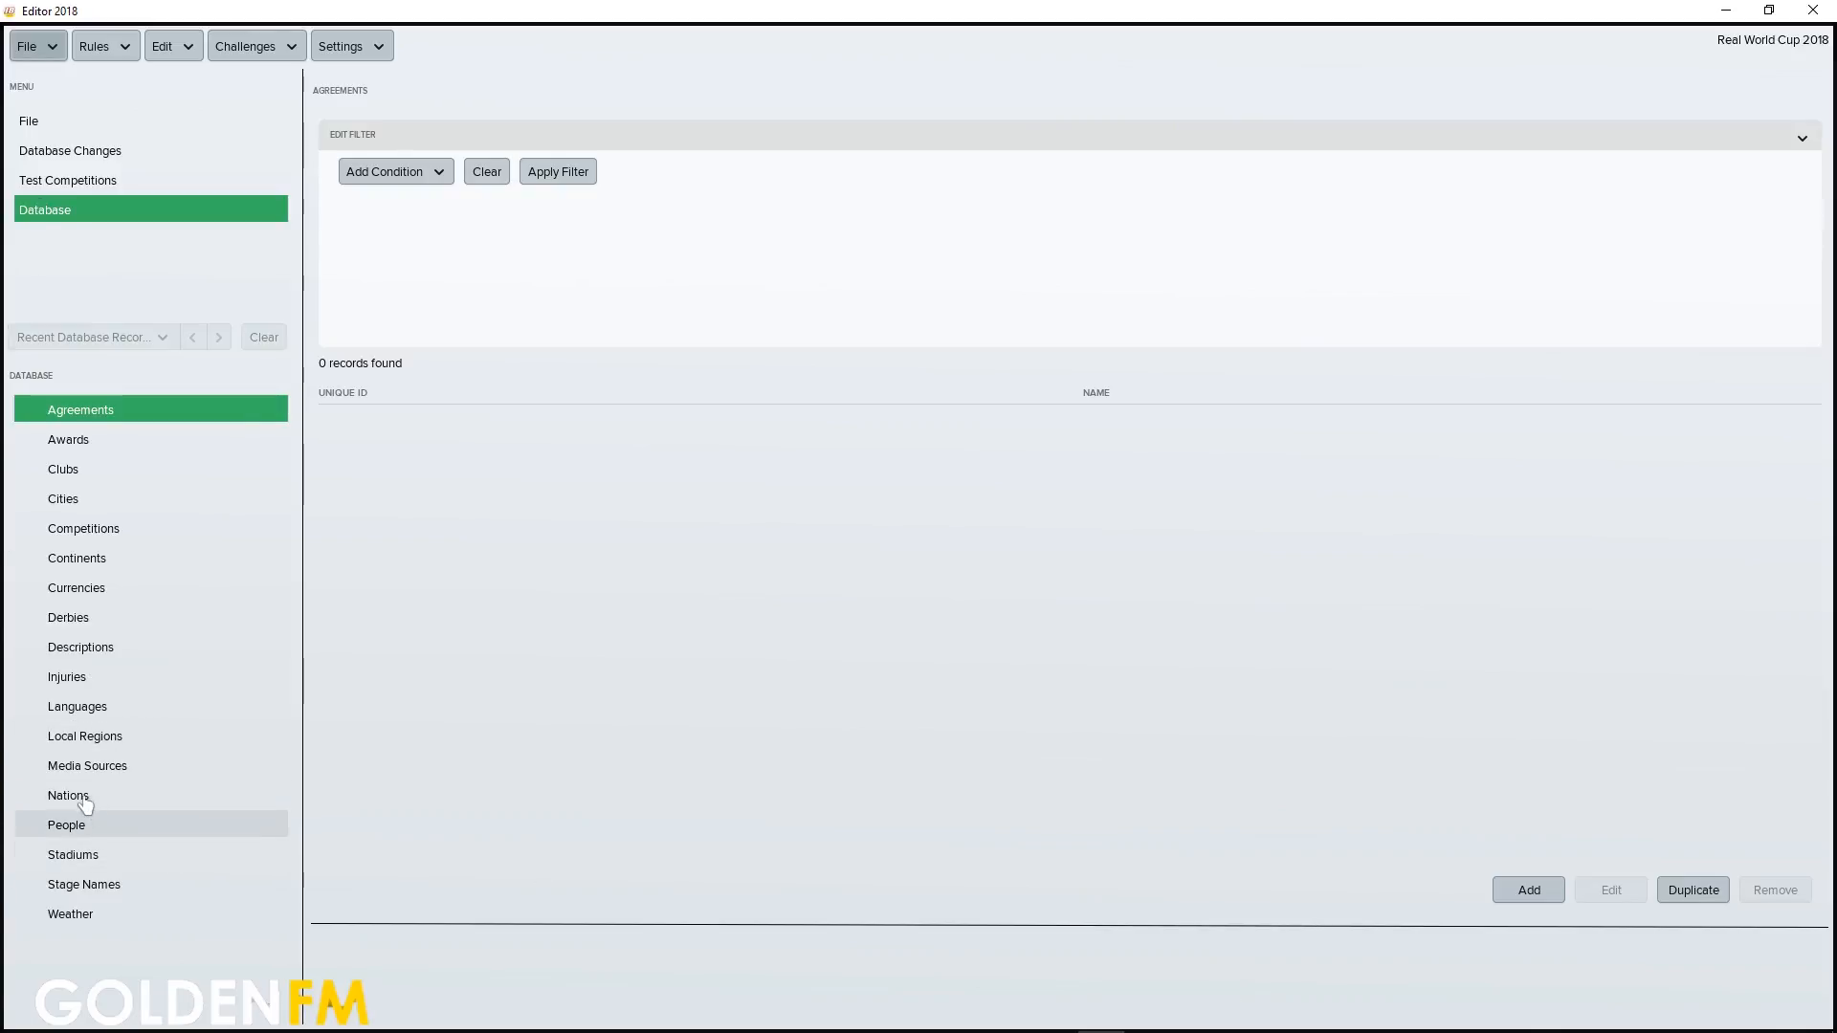
# Filter the Competitions records to names containing "world cup"
pyautogui.click(95, 501)
pyautogui.click(96, 530)
pyautogui.click(397, 174)
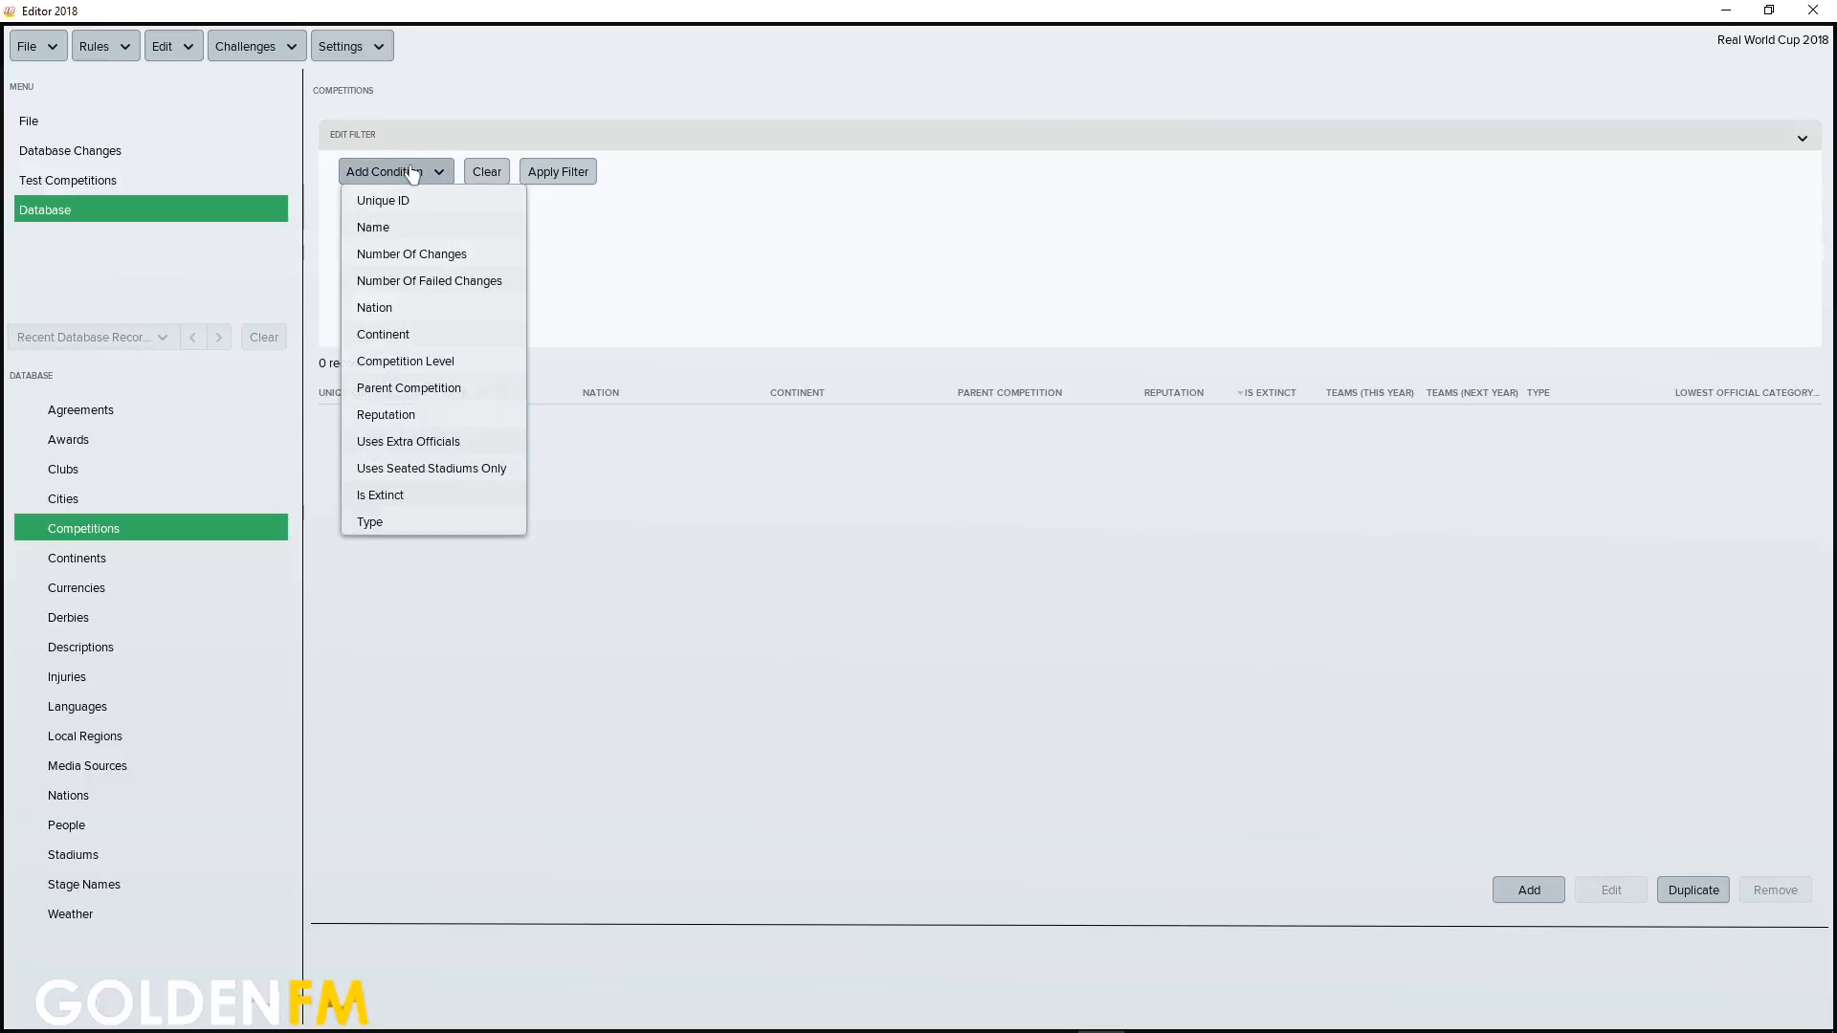
pyautogui.click(402, 228)
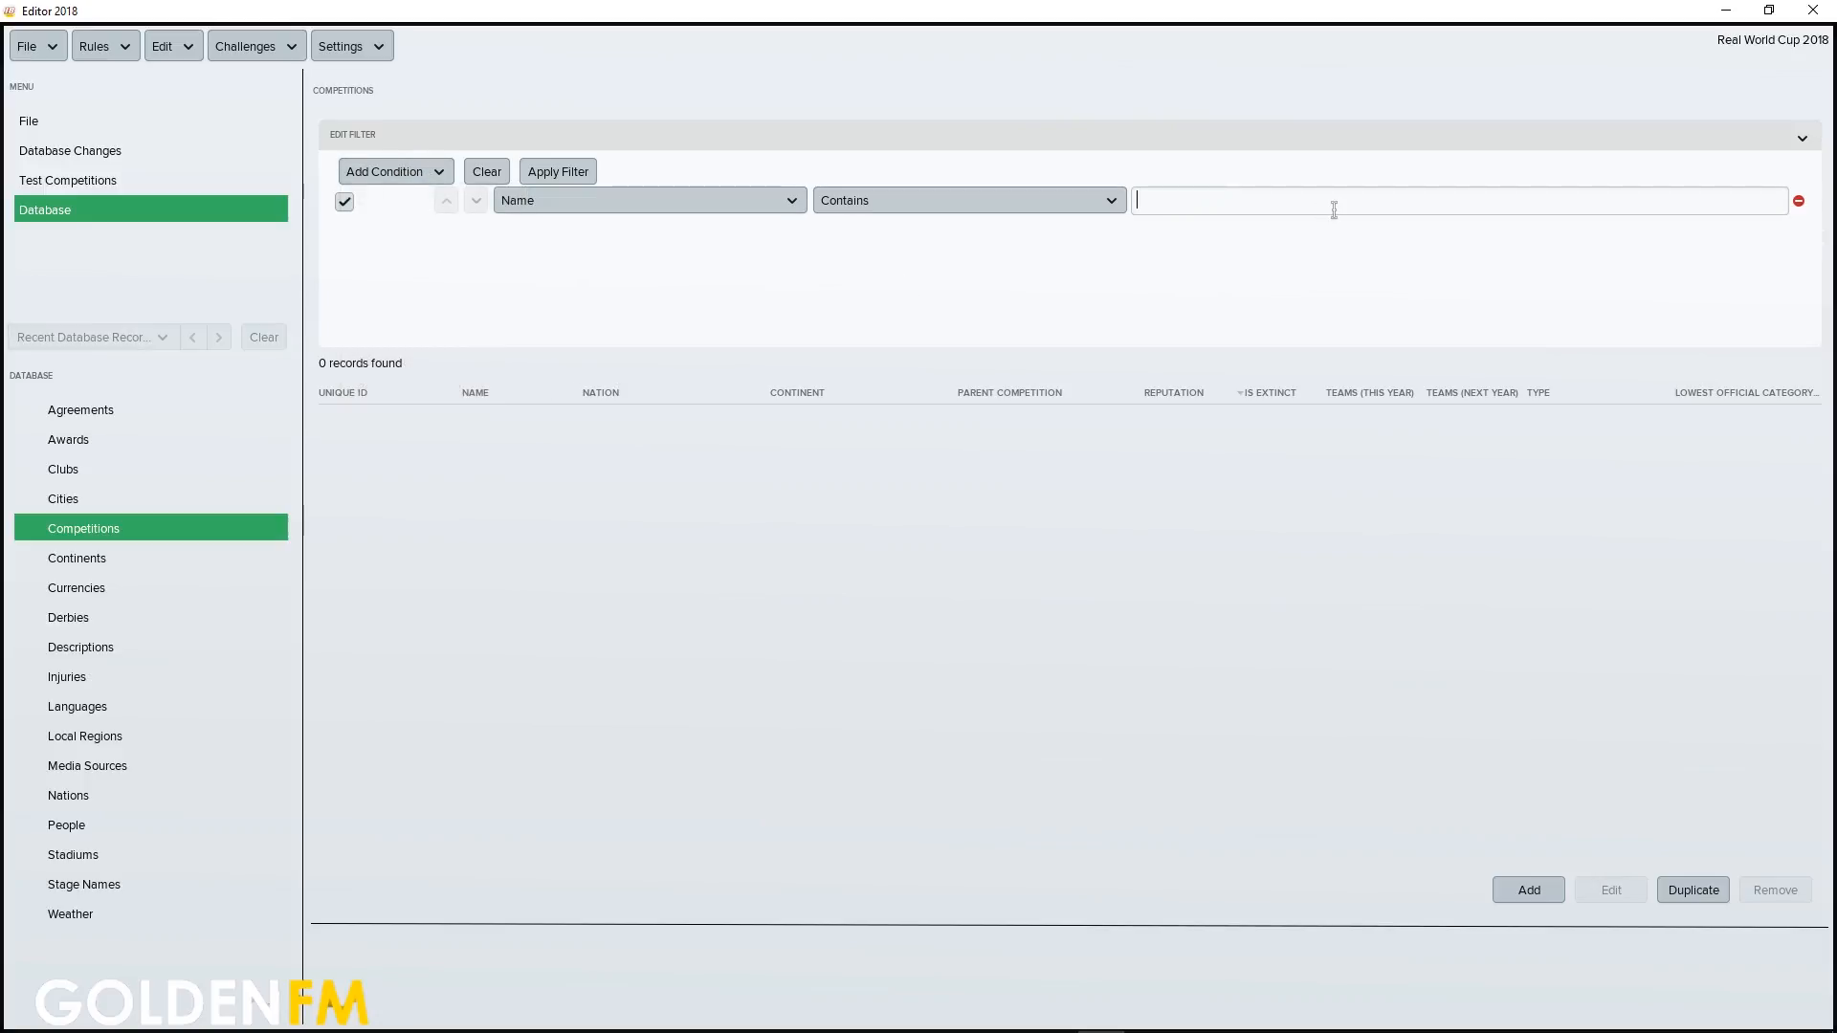
pyautogui.write('world cup')
pyautogui.press('Return')
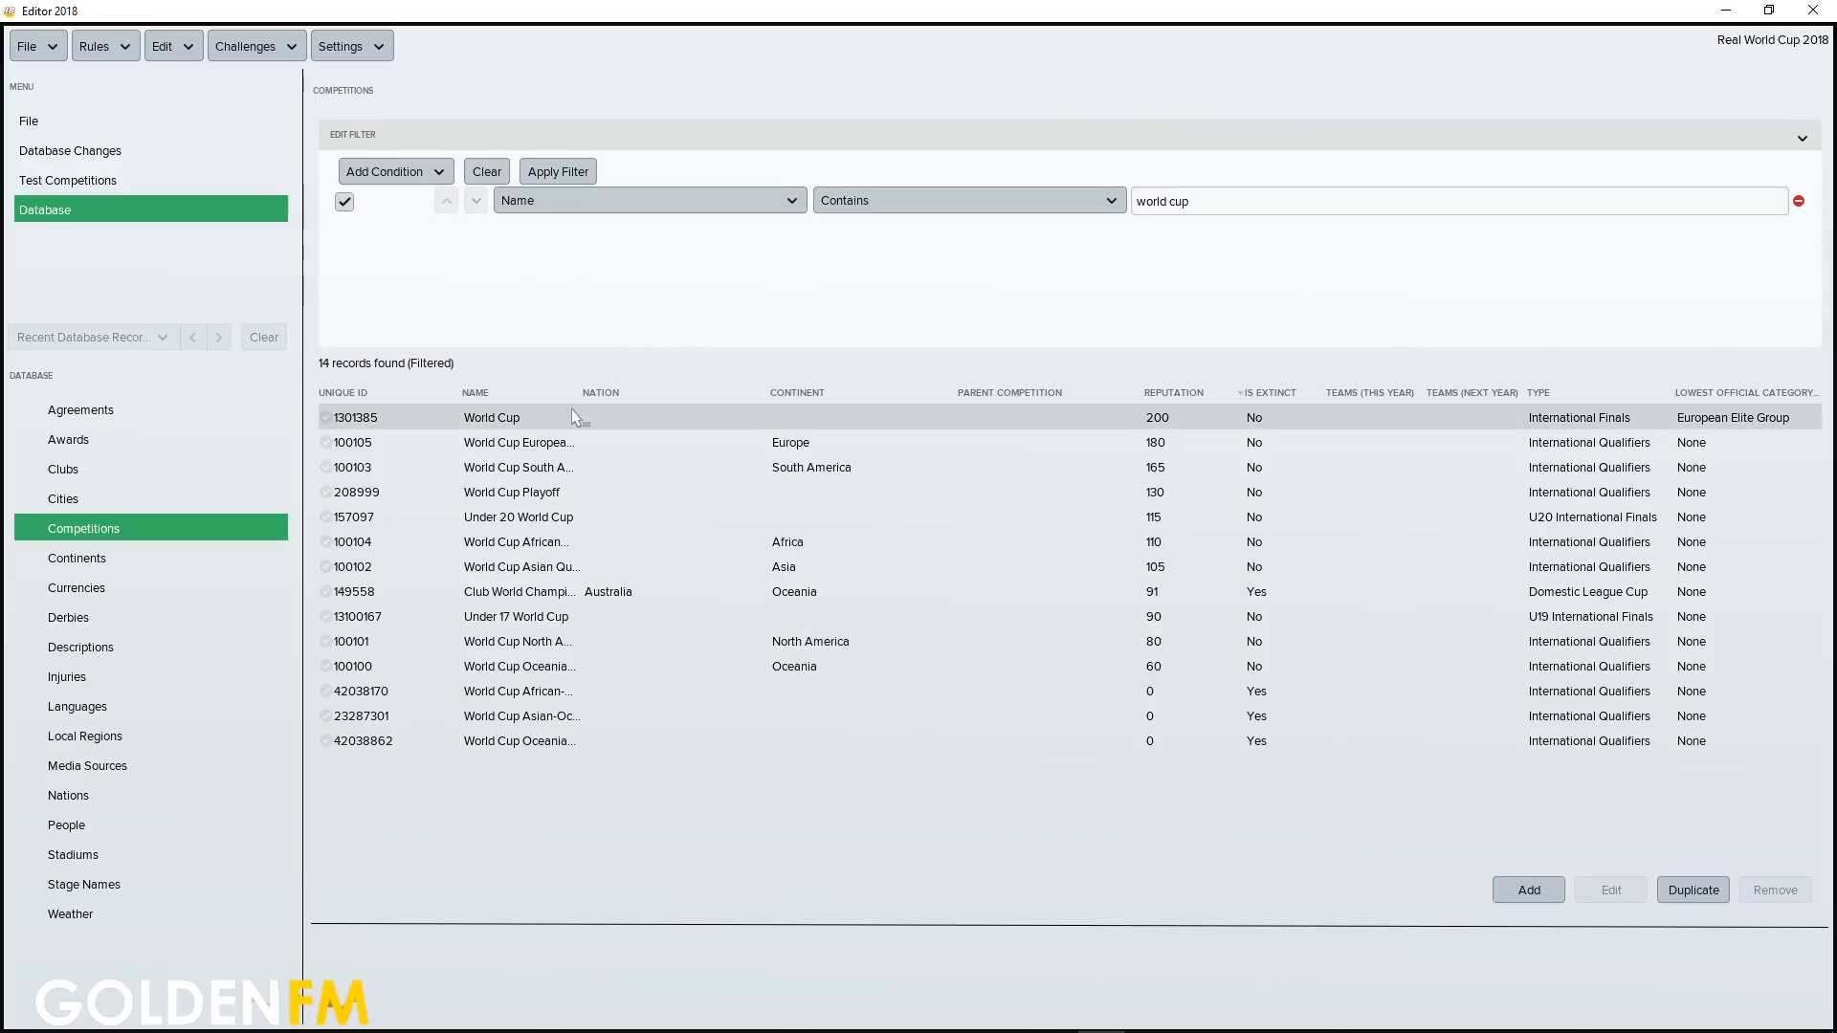
# Open the World Cup international finals record for editing and sort its registered teams by Info
pyautogui.click(1235, 394)
pyautogui.click(1235, 394)
pyautogui.click(565, 419)
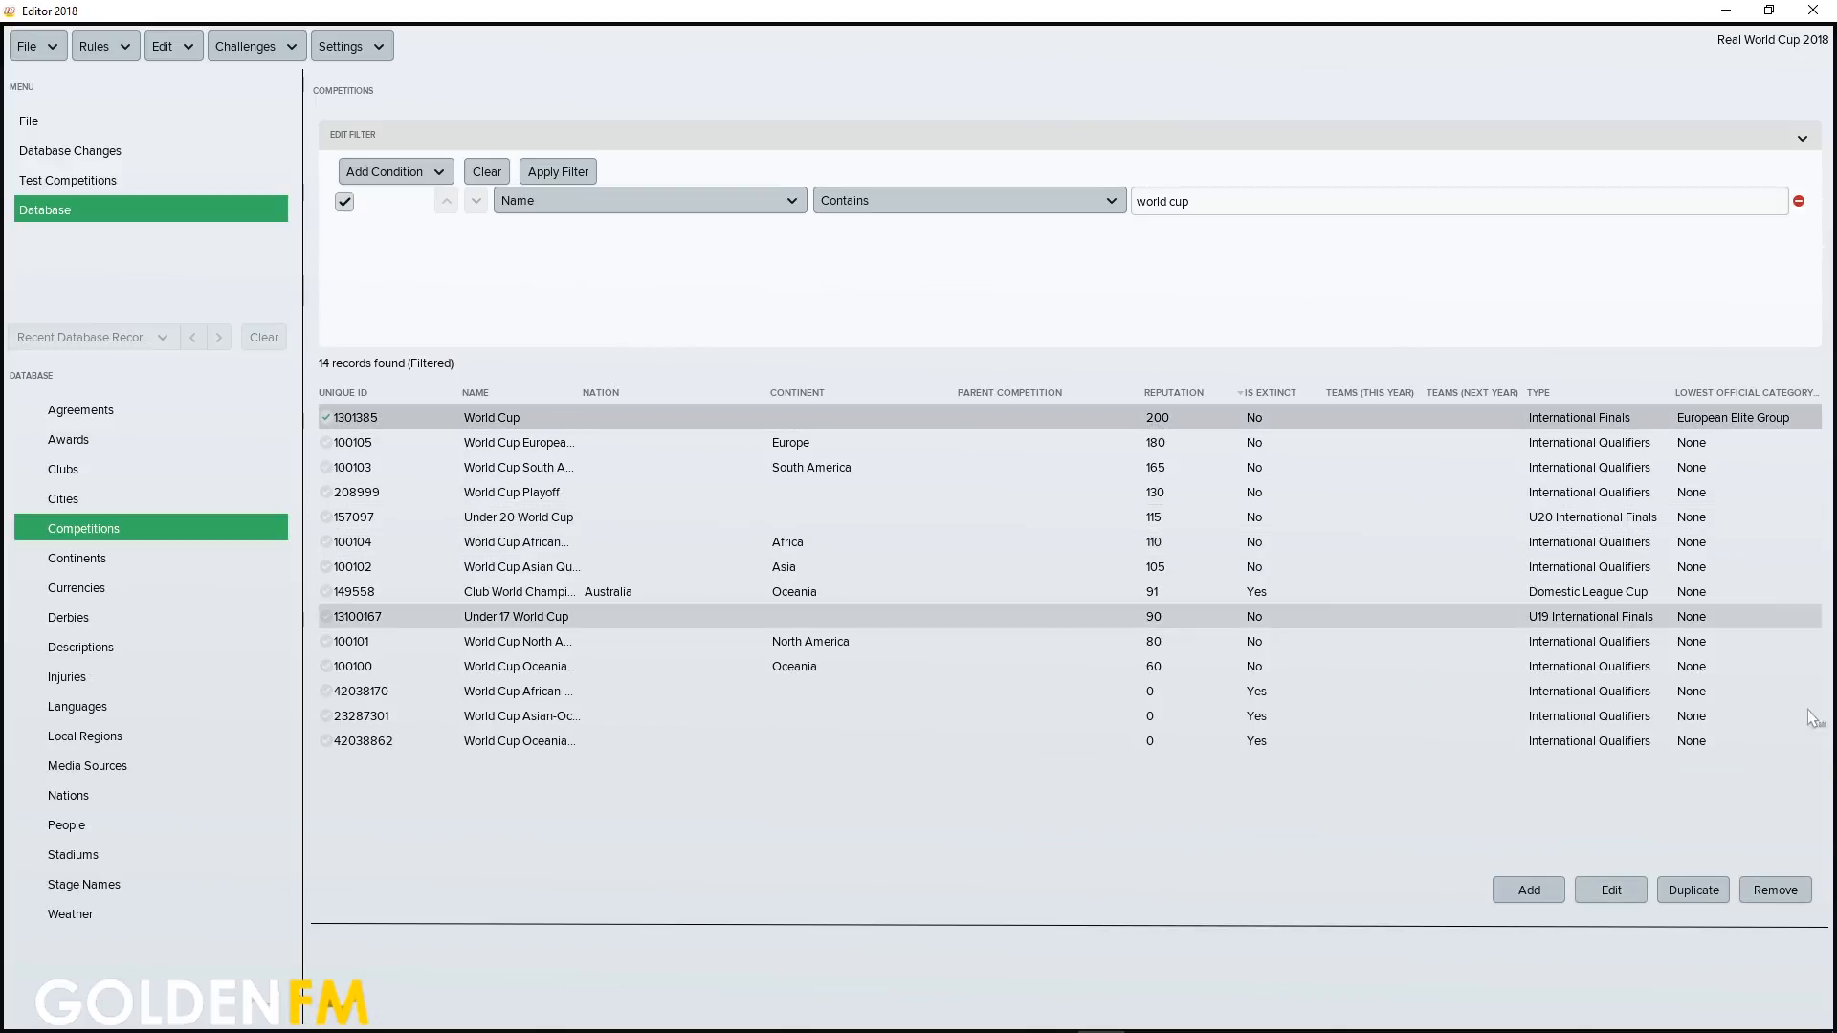
pyautogui.click(1613, 895)
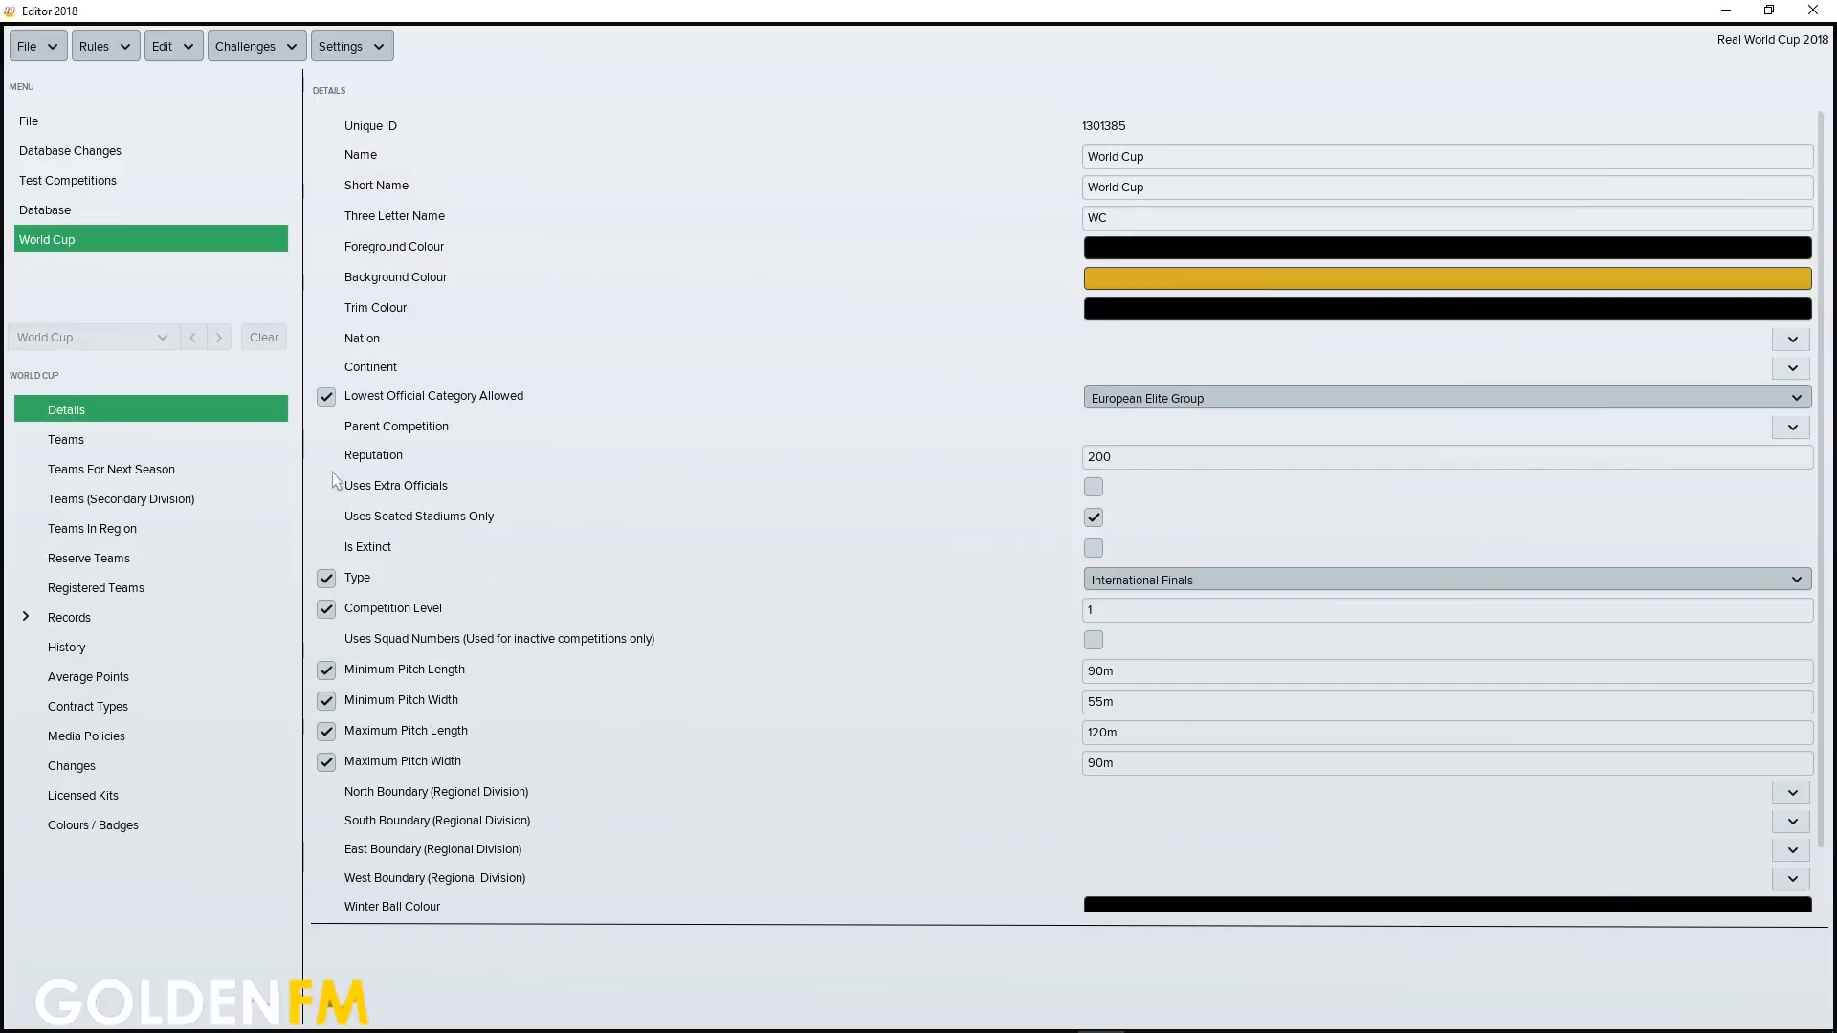
pyautogui.click(119, 588)
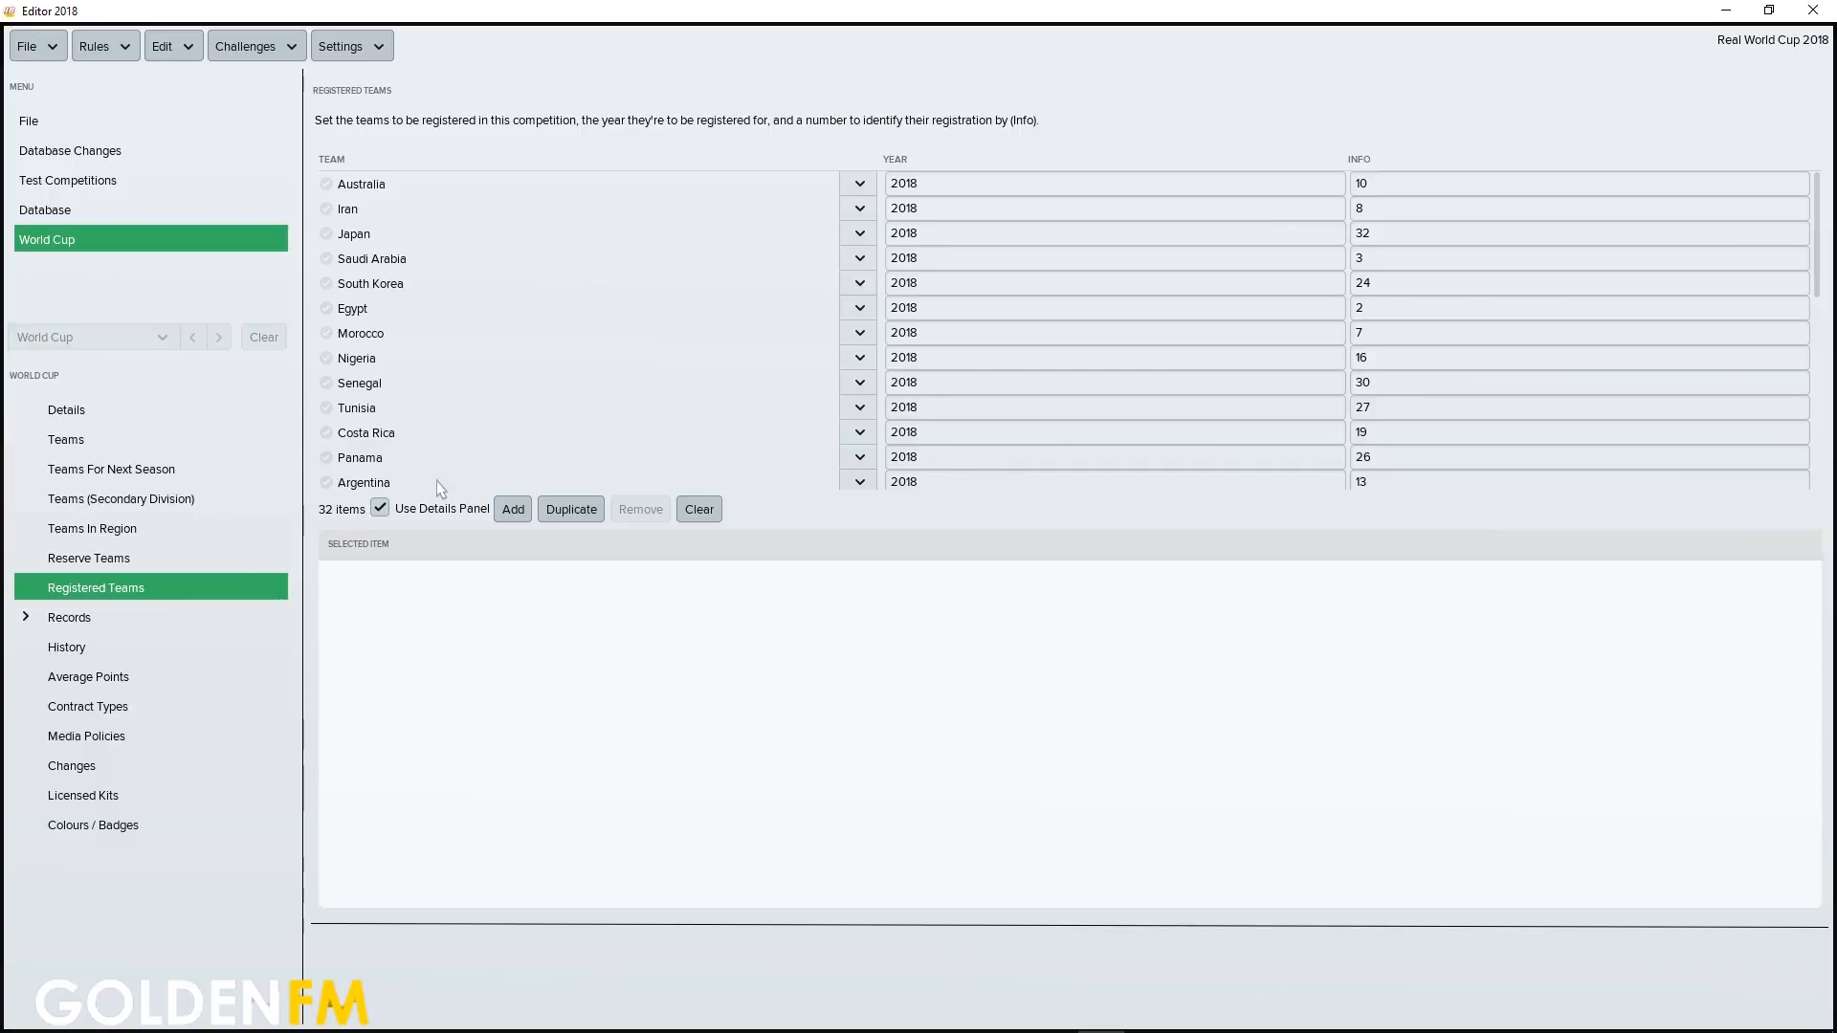
pyautogui.click(1397, 161)
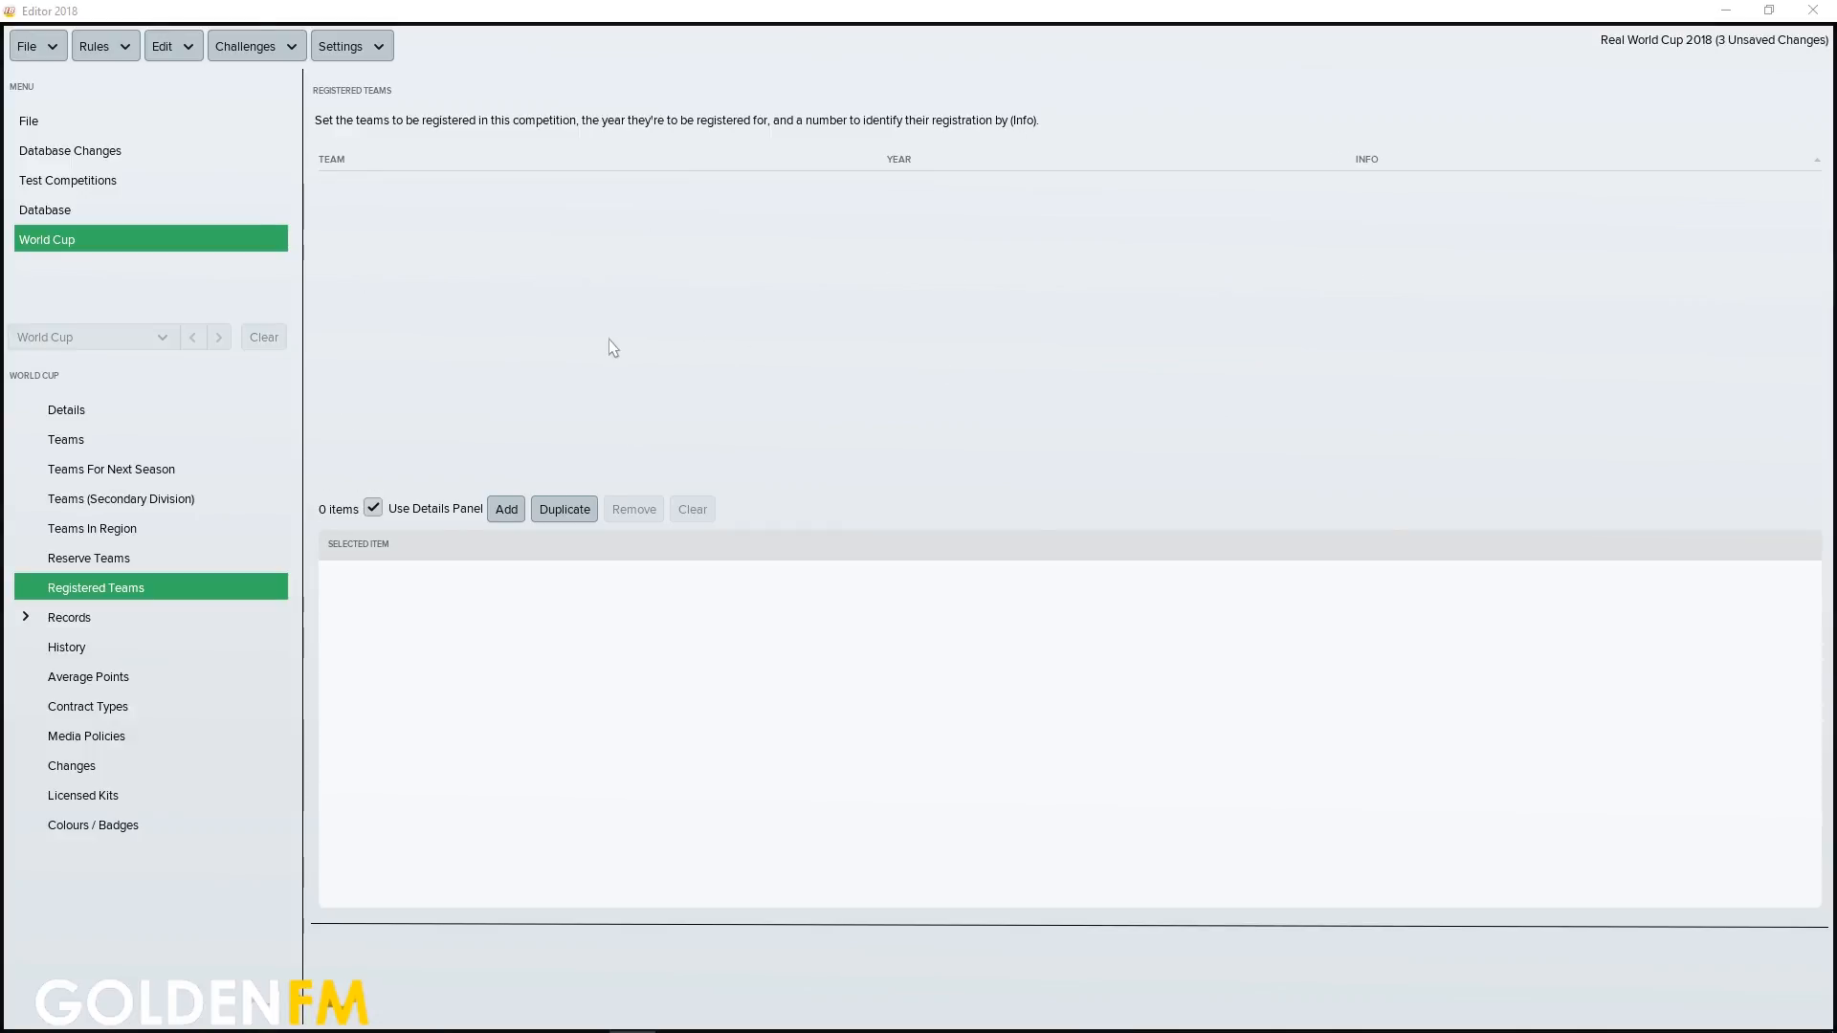
# Add three blank entries to the World Cup's registered teams
pyautogui.click(515, 517)
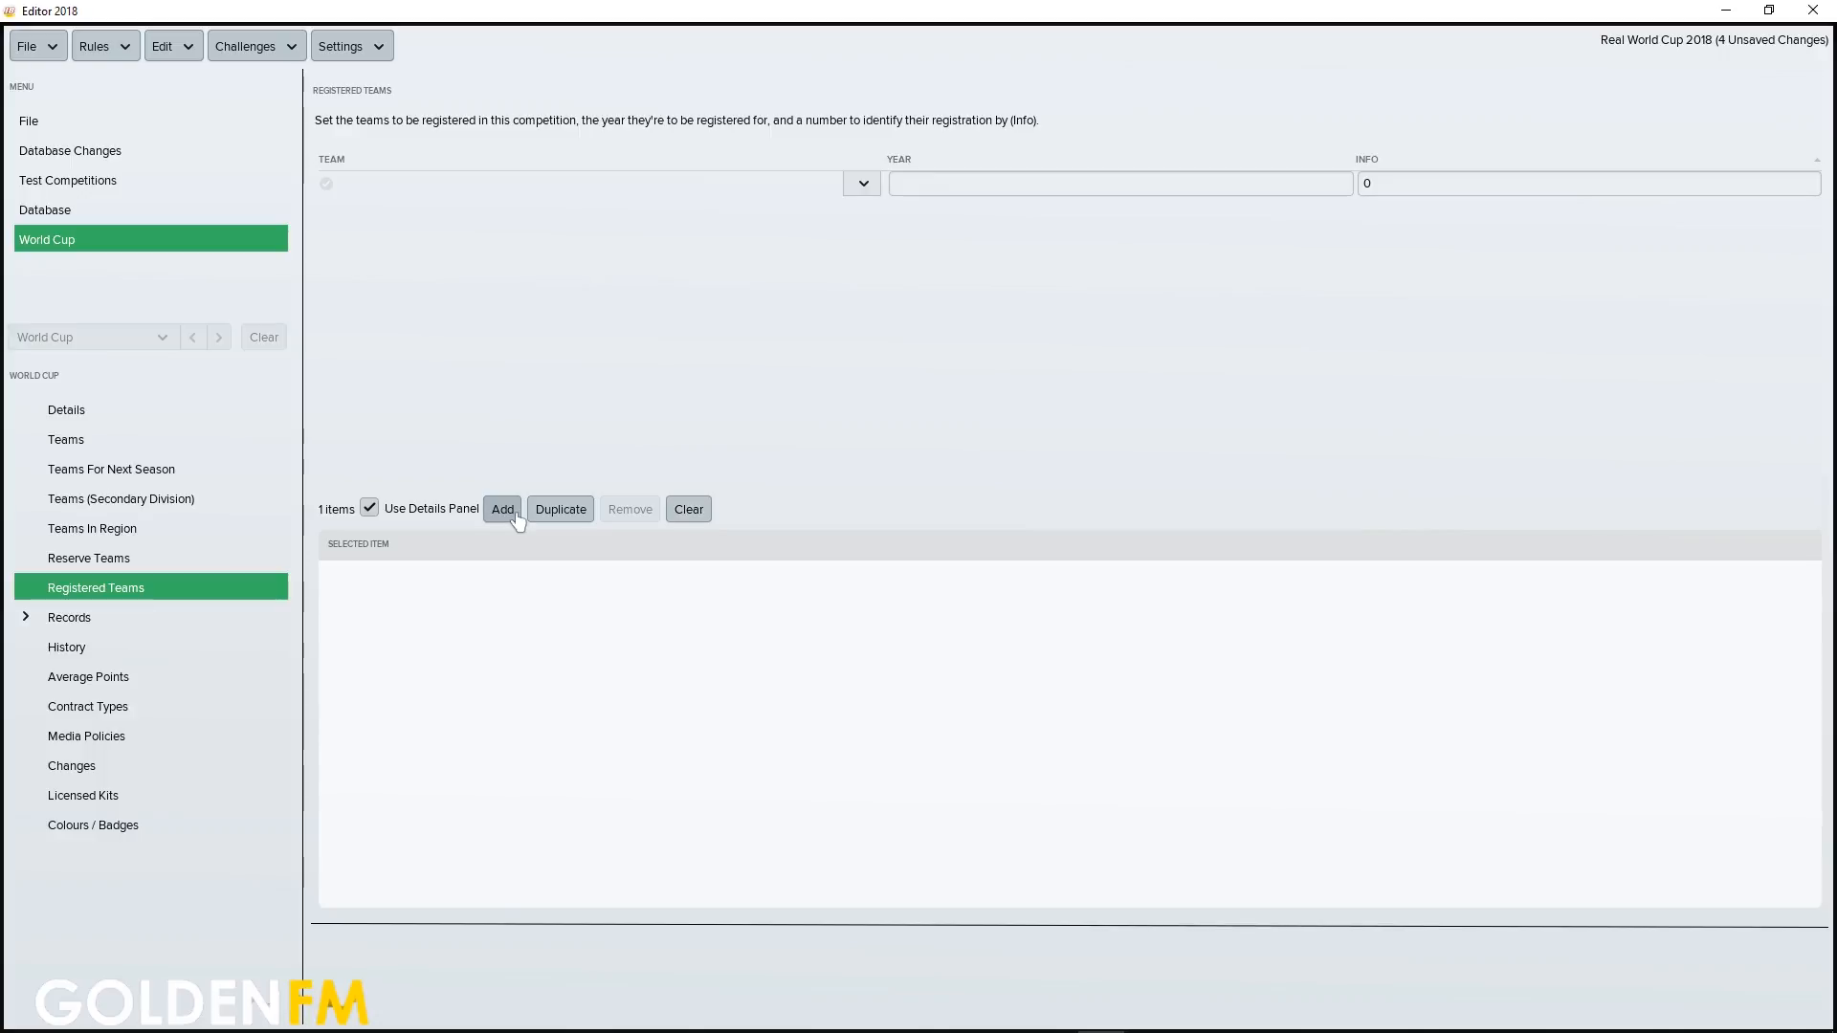
pyautogui.click(516, 518)
pyautogui.click(516, 518)
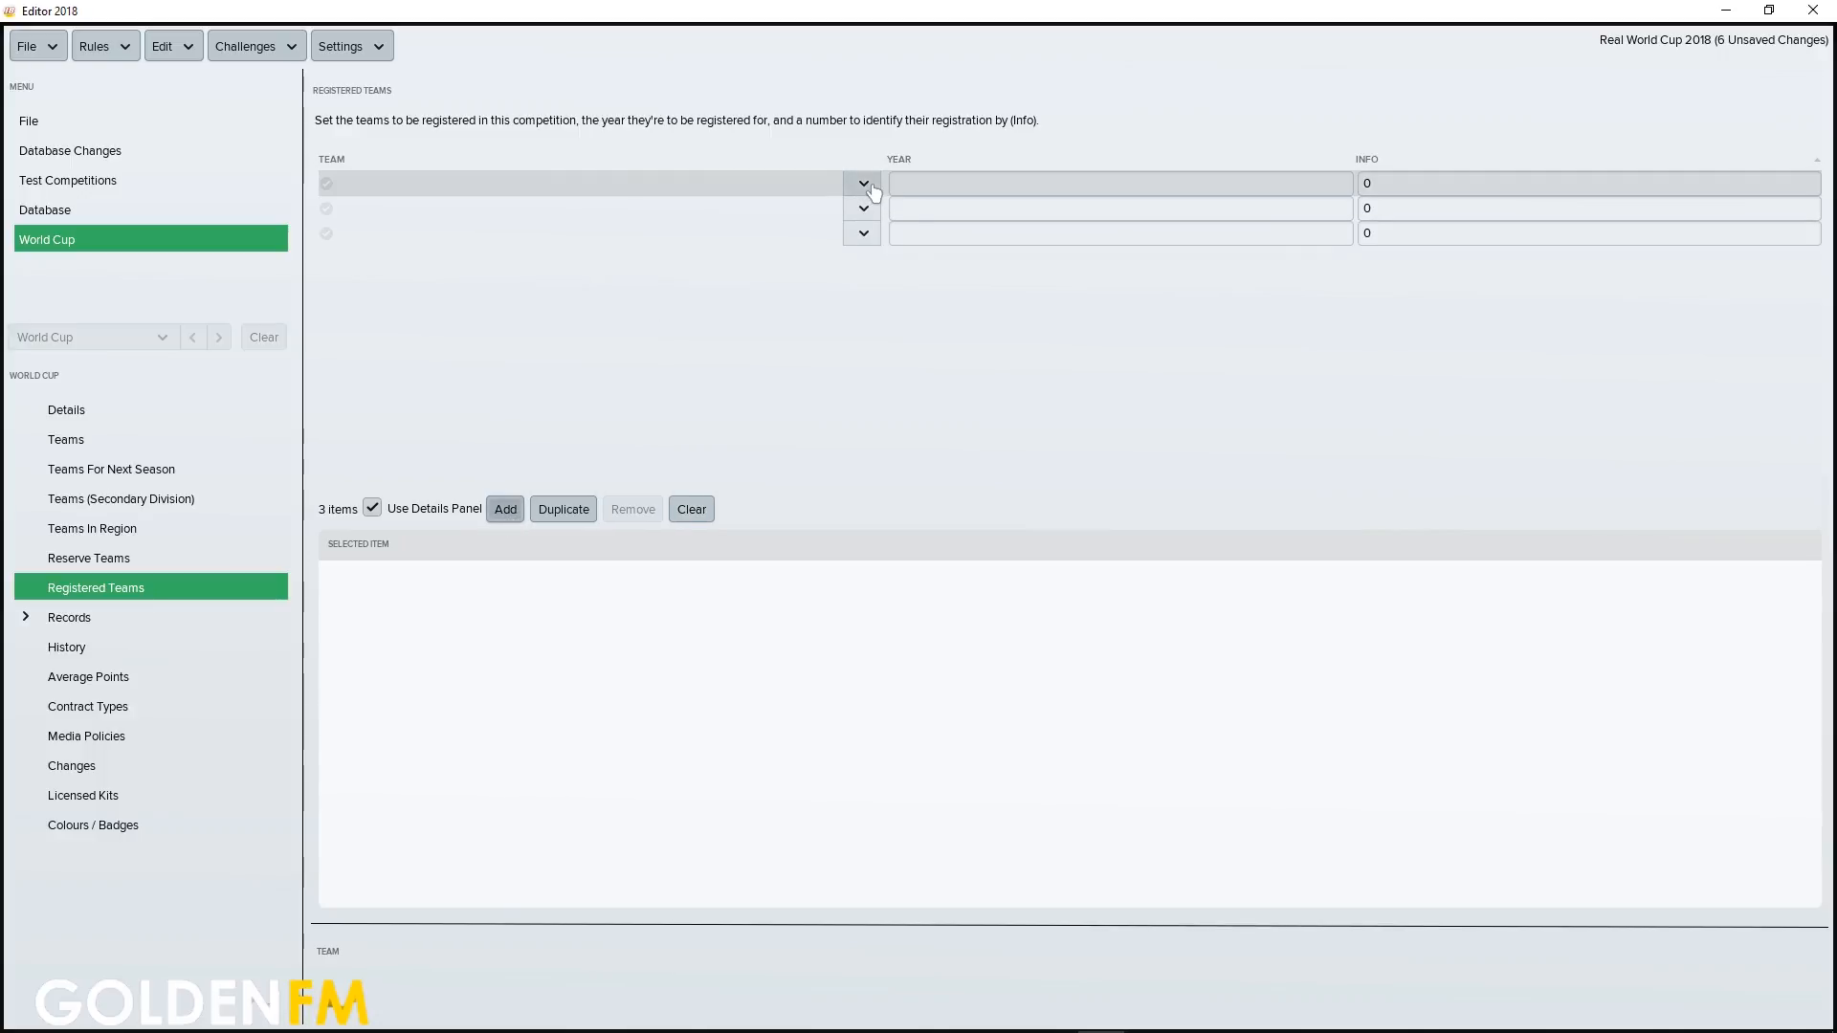
# Assign the Russia national team, found by the name "russia", to the first registered entry and set its year to 2018
pyautogui.click(864, 184)
pyautogui.click(887, 220)
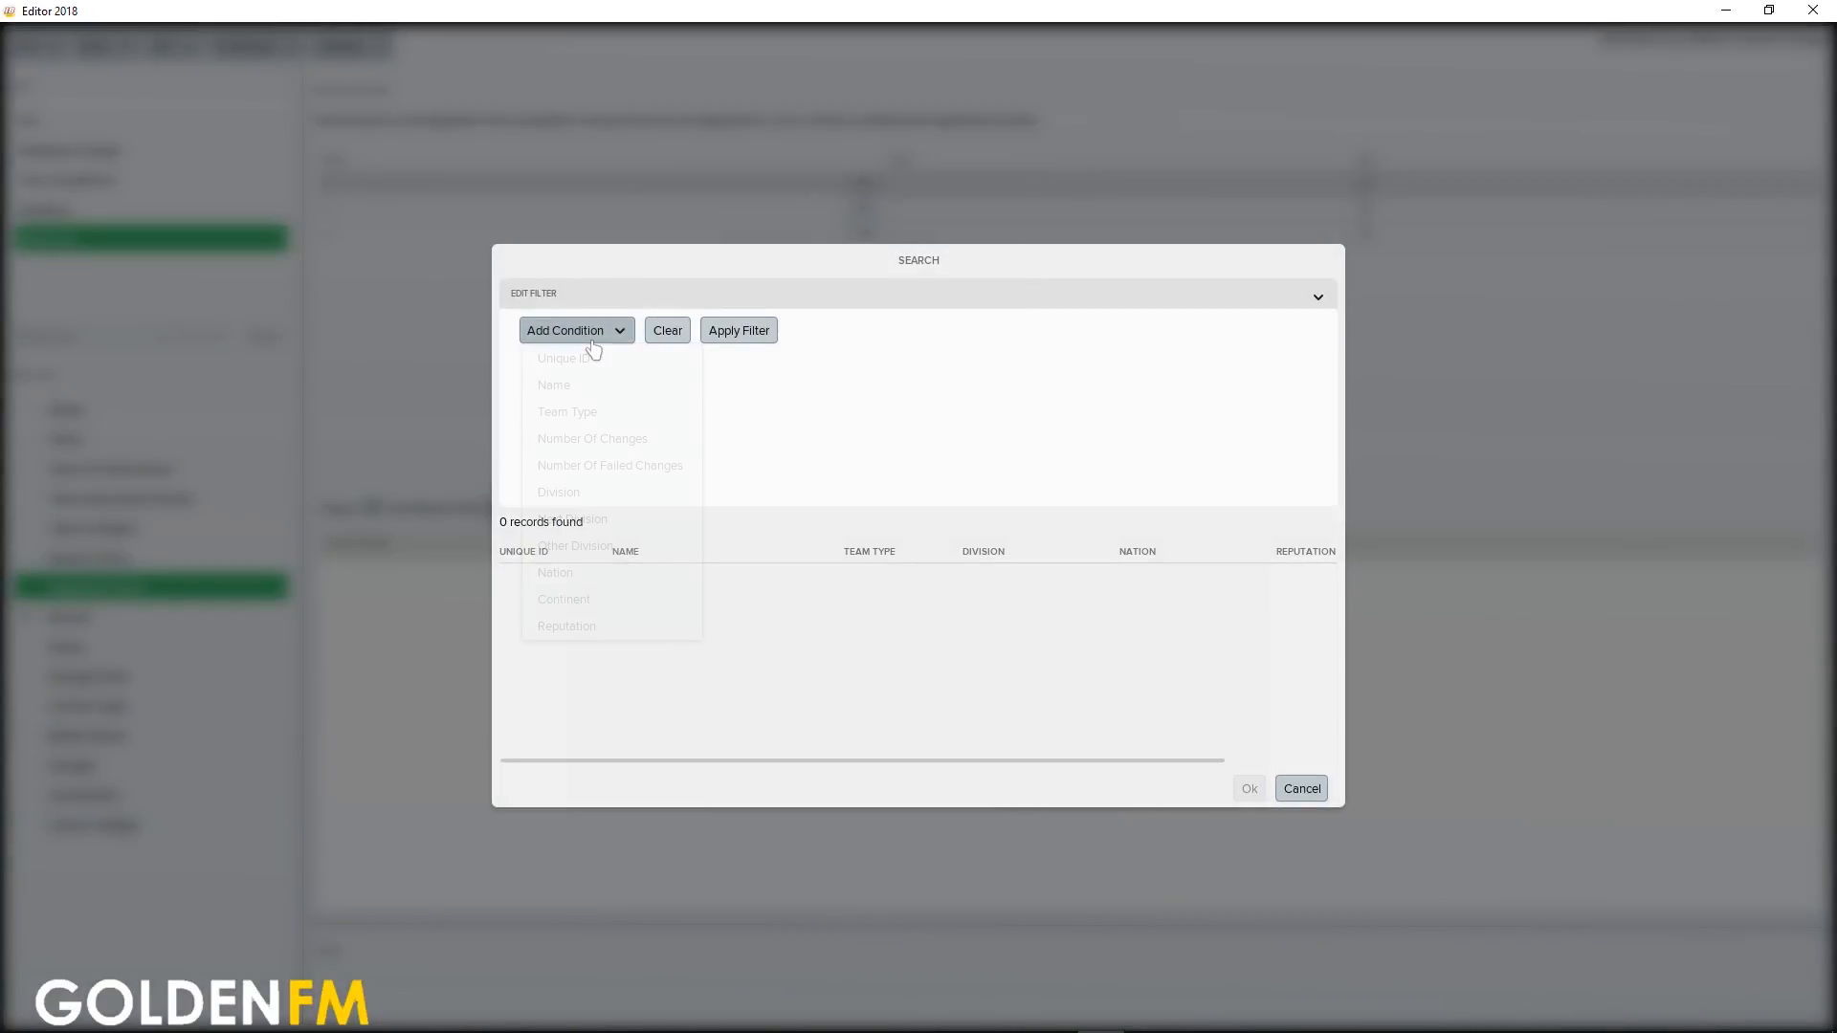
pyautogui.click(594, 350)
pyautogui.click(590, 385)
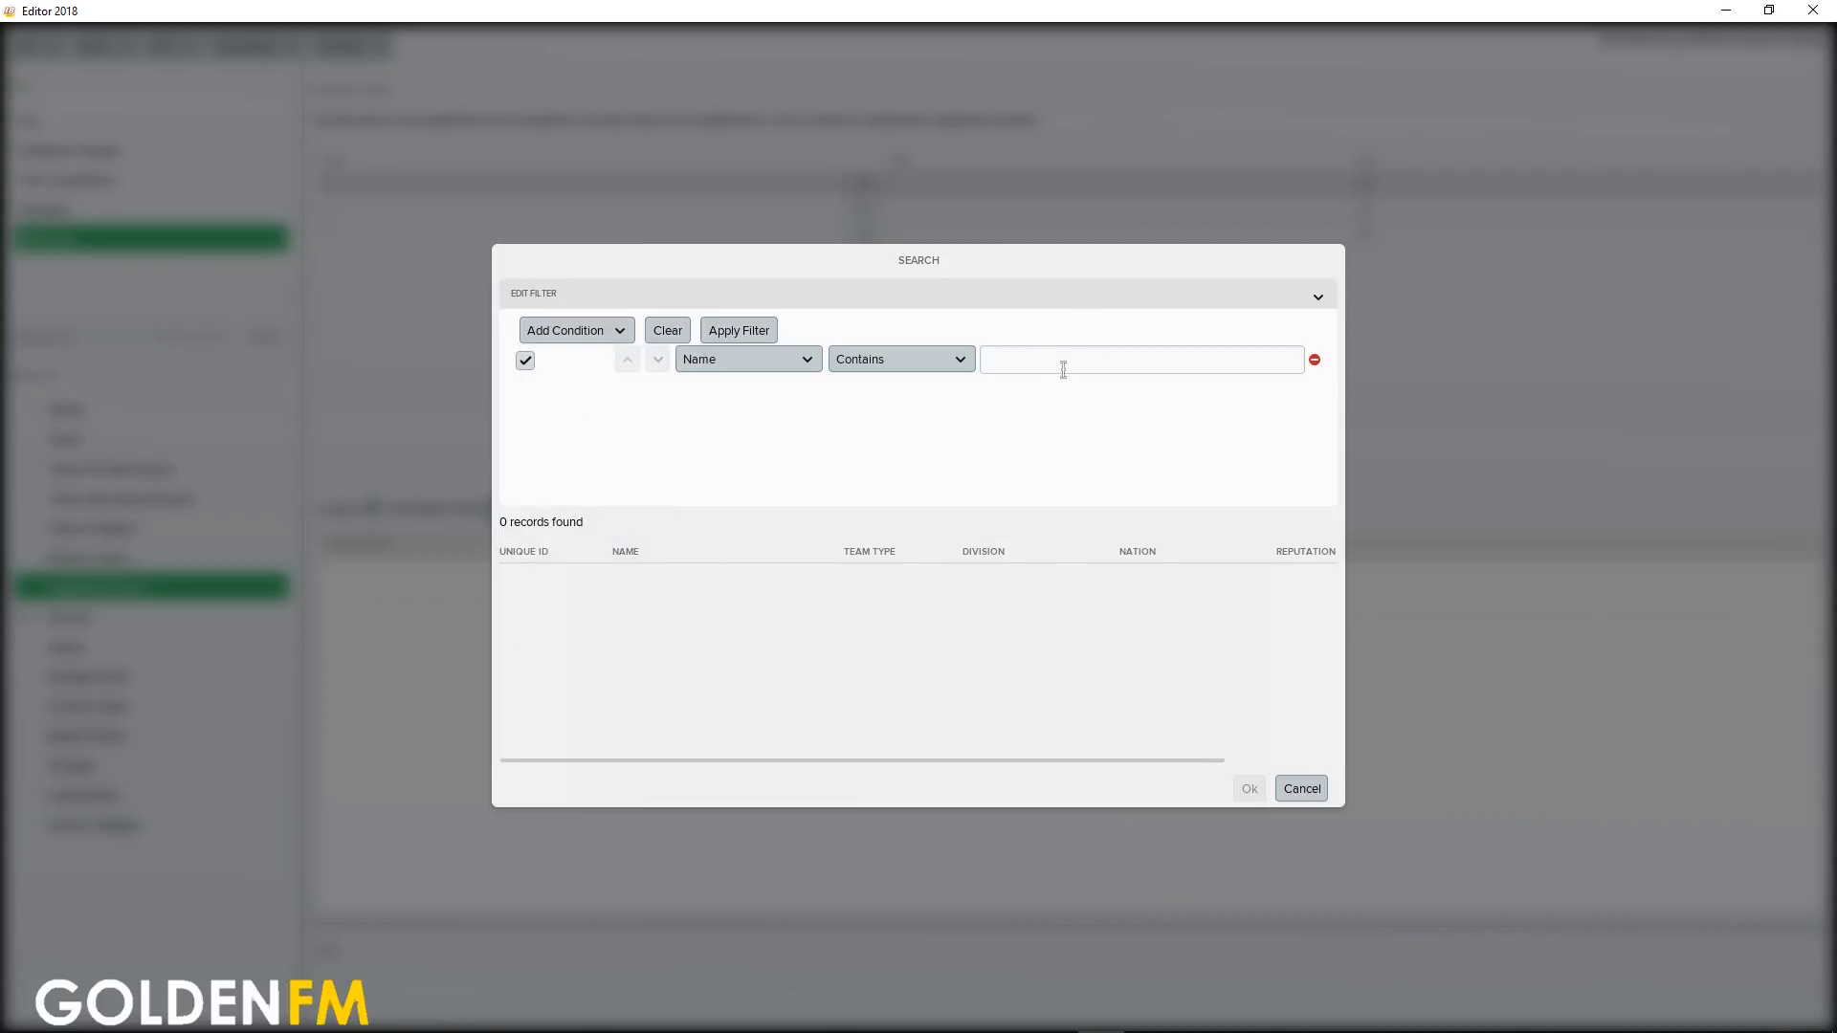
pyautogui.press('Return')
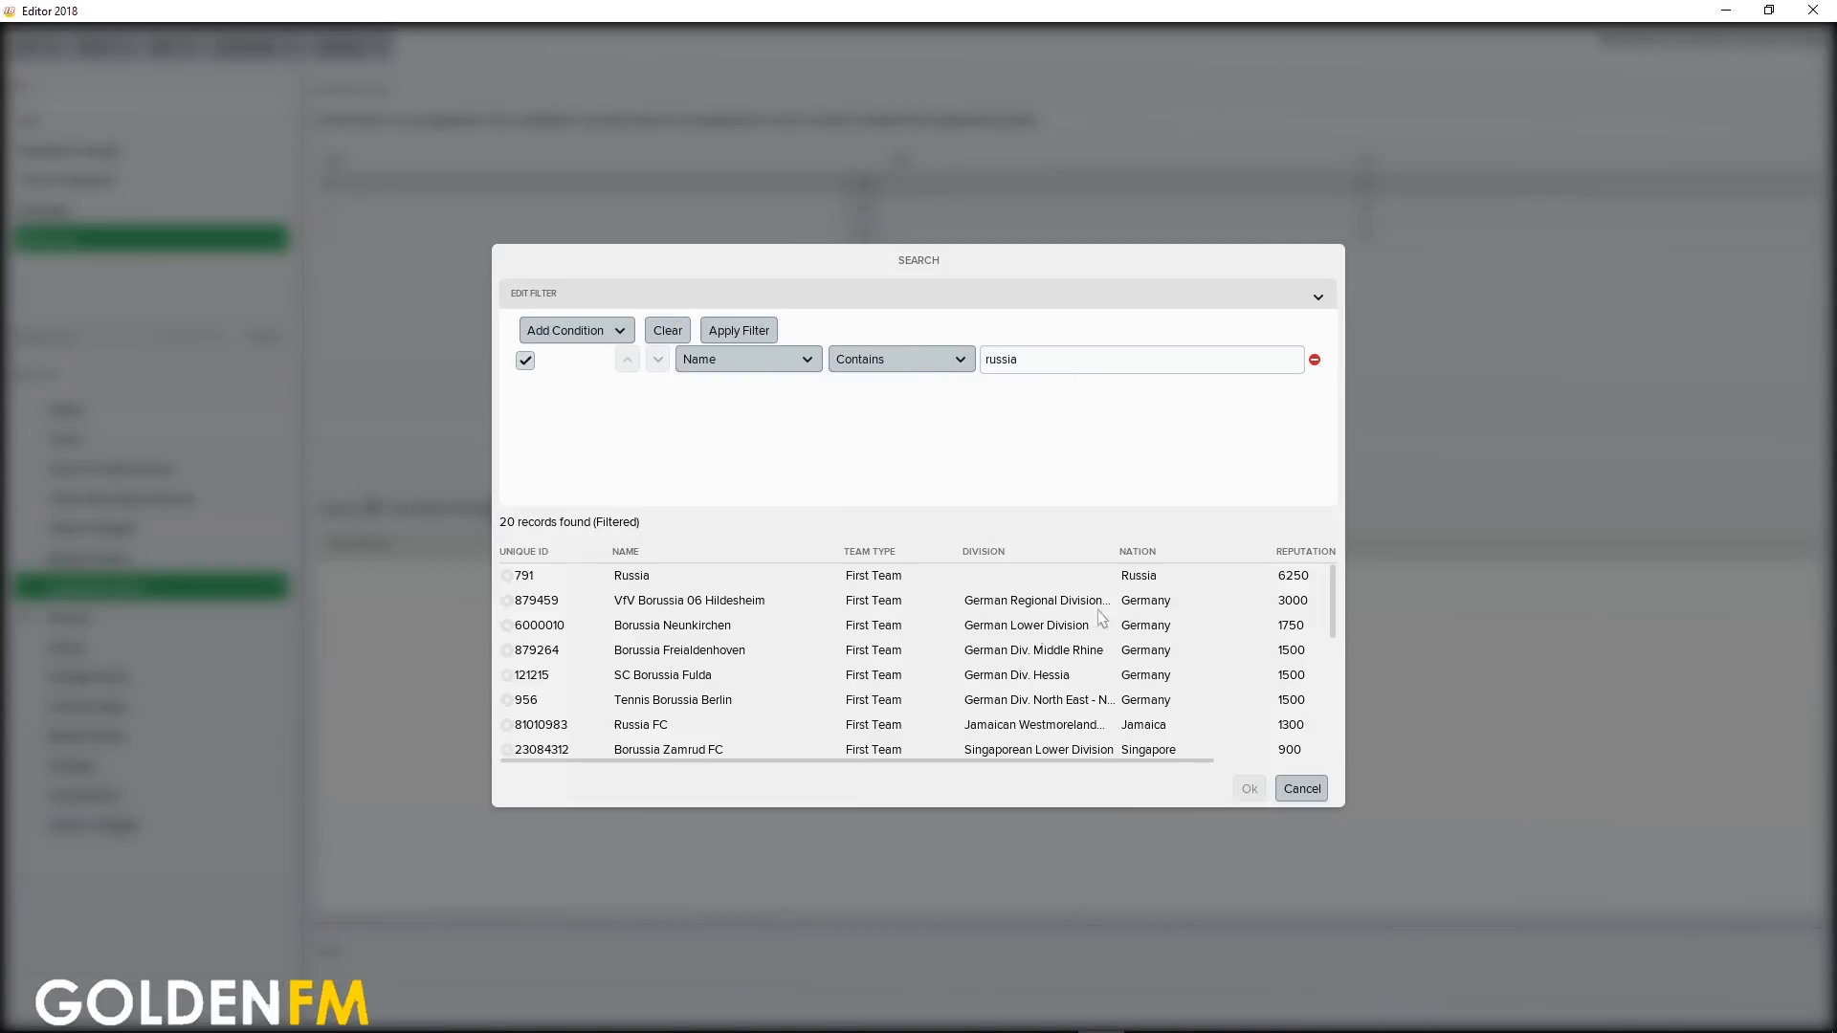
pyautogui.click(792, 578)
pyautogui.click(1248, 788)
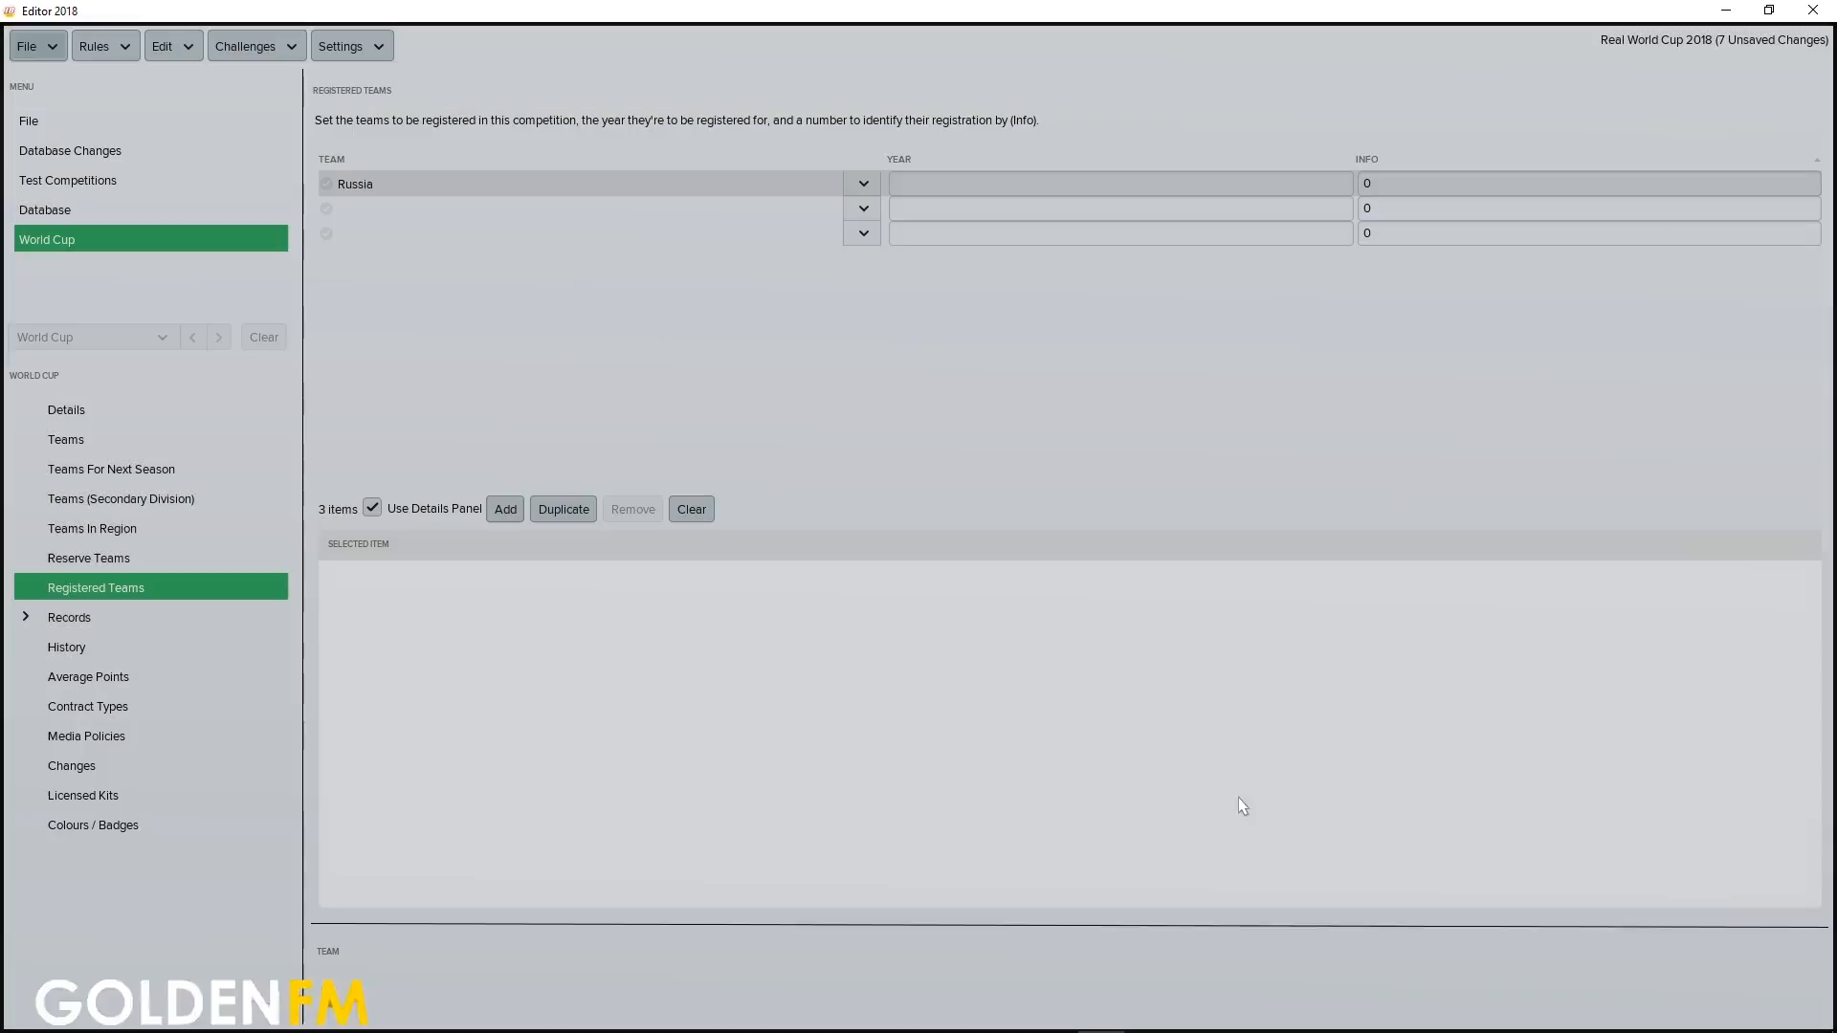
pyautogui.click(980, 184)
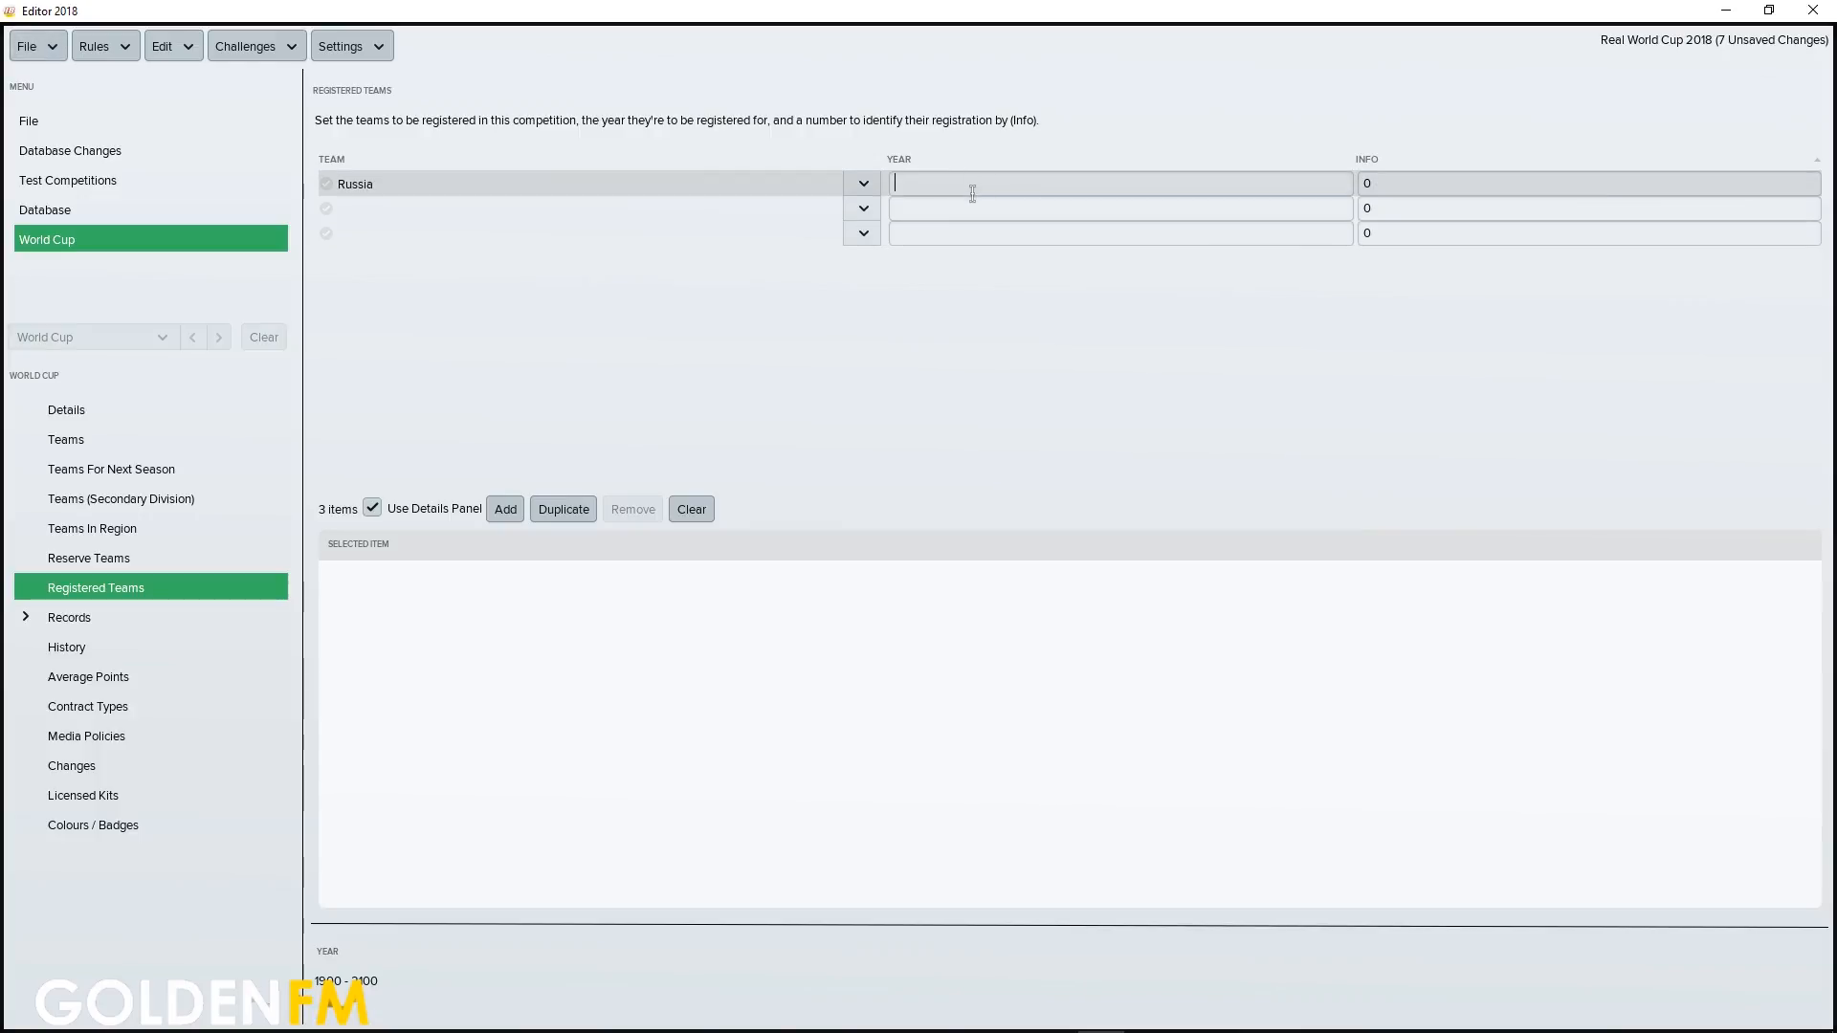
pyautogui.press('Tab')
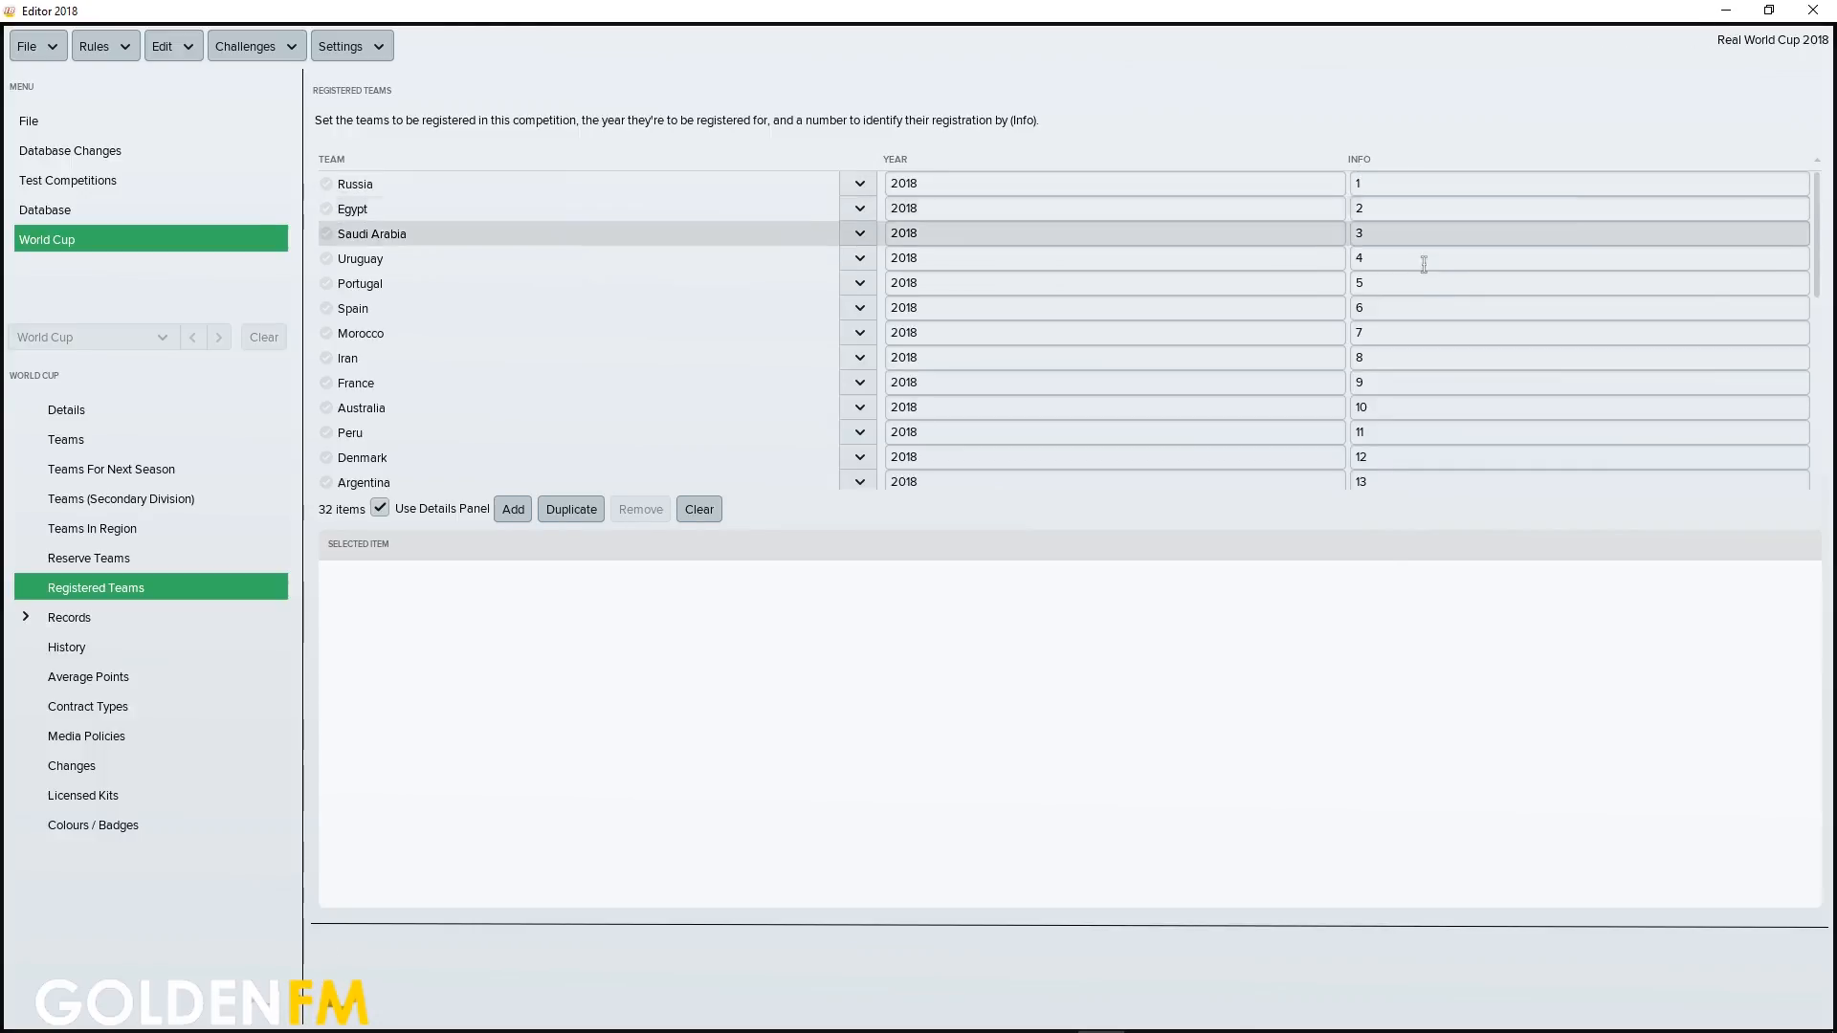
# Review the World Cup's full list of registered teams, checking each team's year and Info number
pyautogui.scroll(-10, 1460, 402)
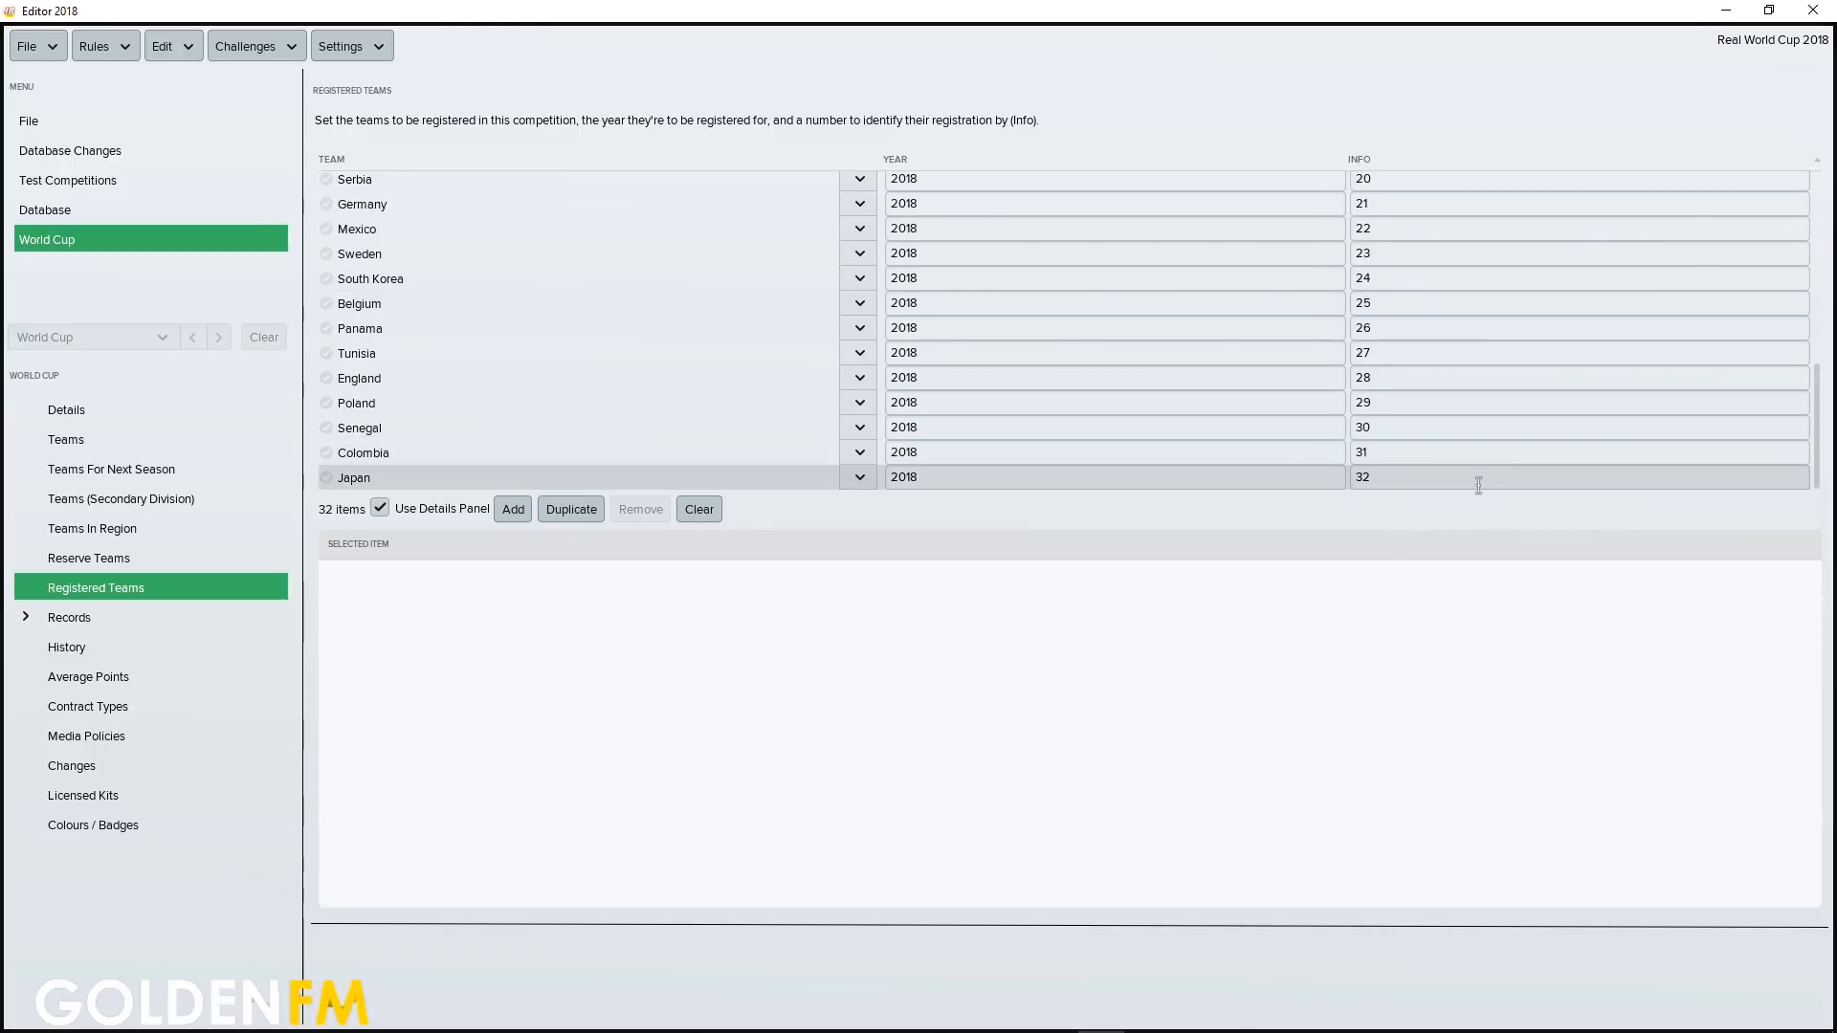
pyautogui.scroll(8, 1478, 486)
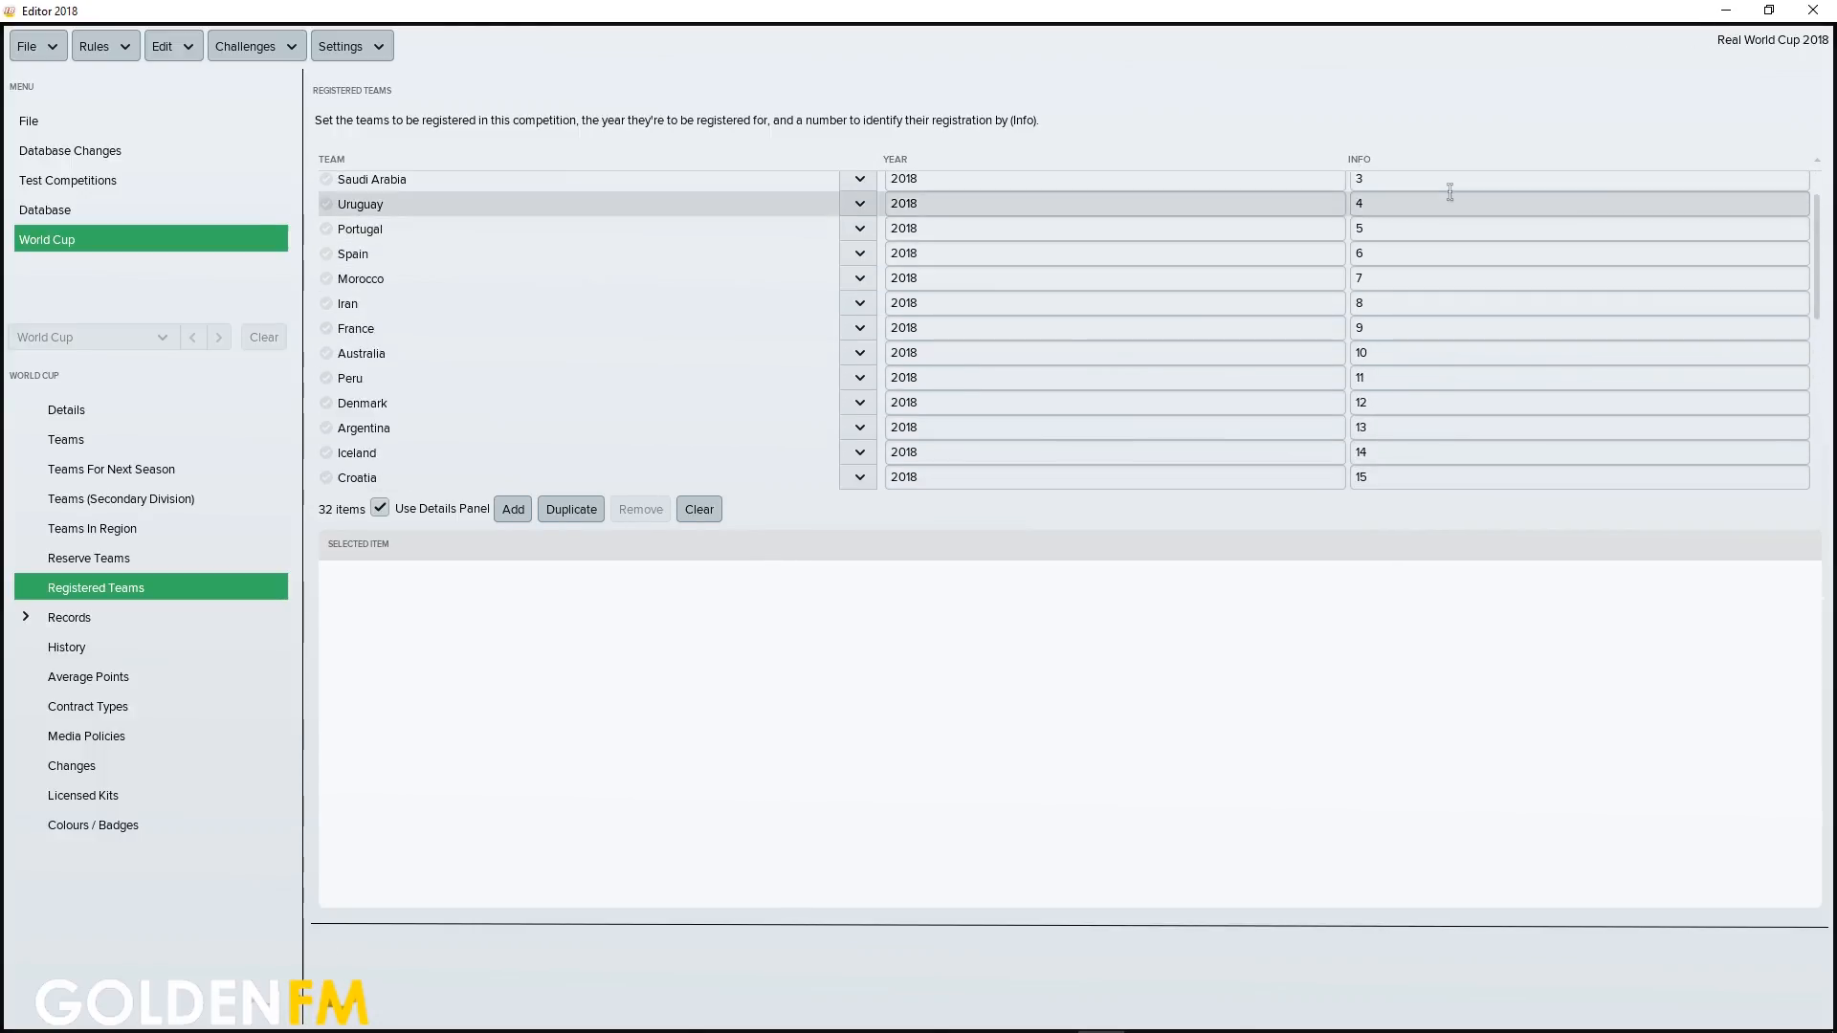
pyautogui.scroll(2, 1428, 194)
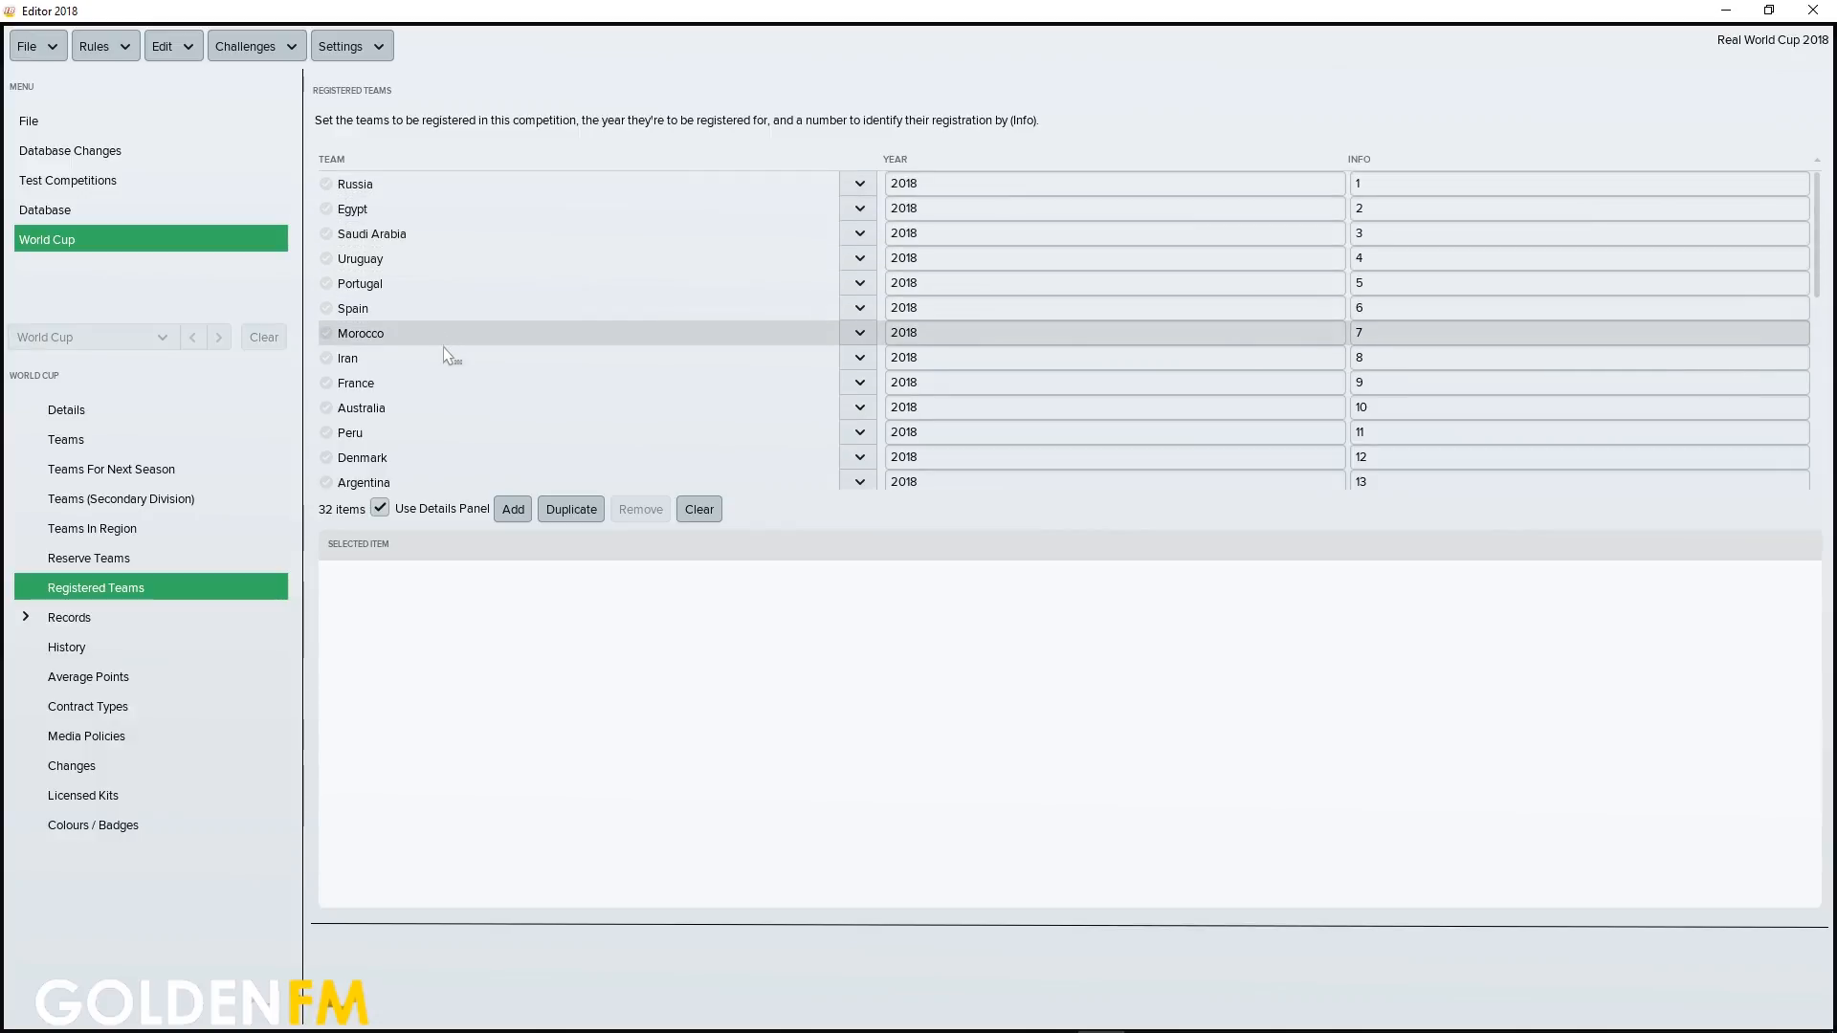
pyautogui.scroll(-2, 1352, 397)
pyautogui.scroll(-5, 1352, 396)
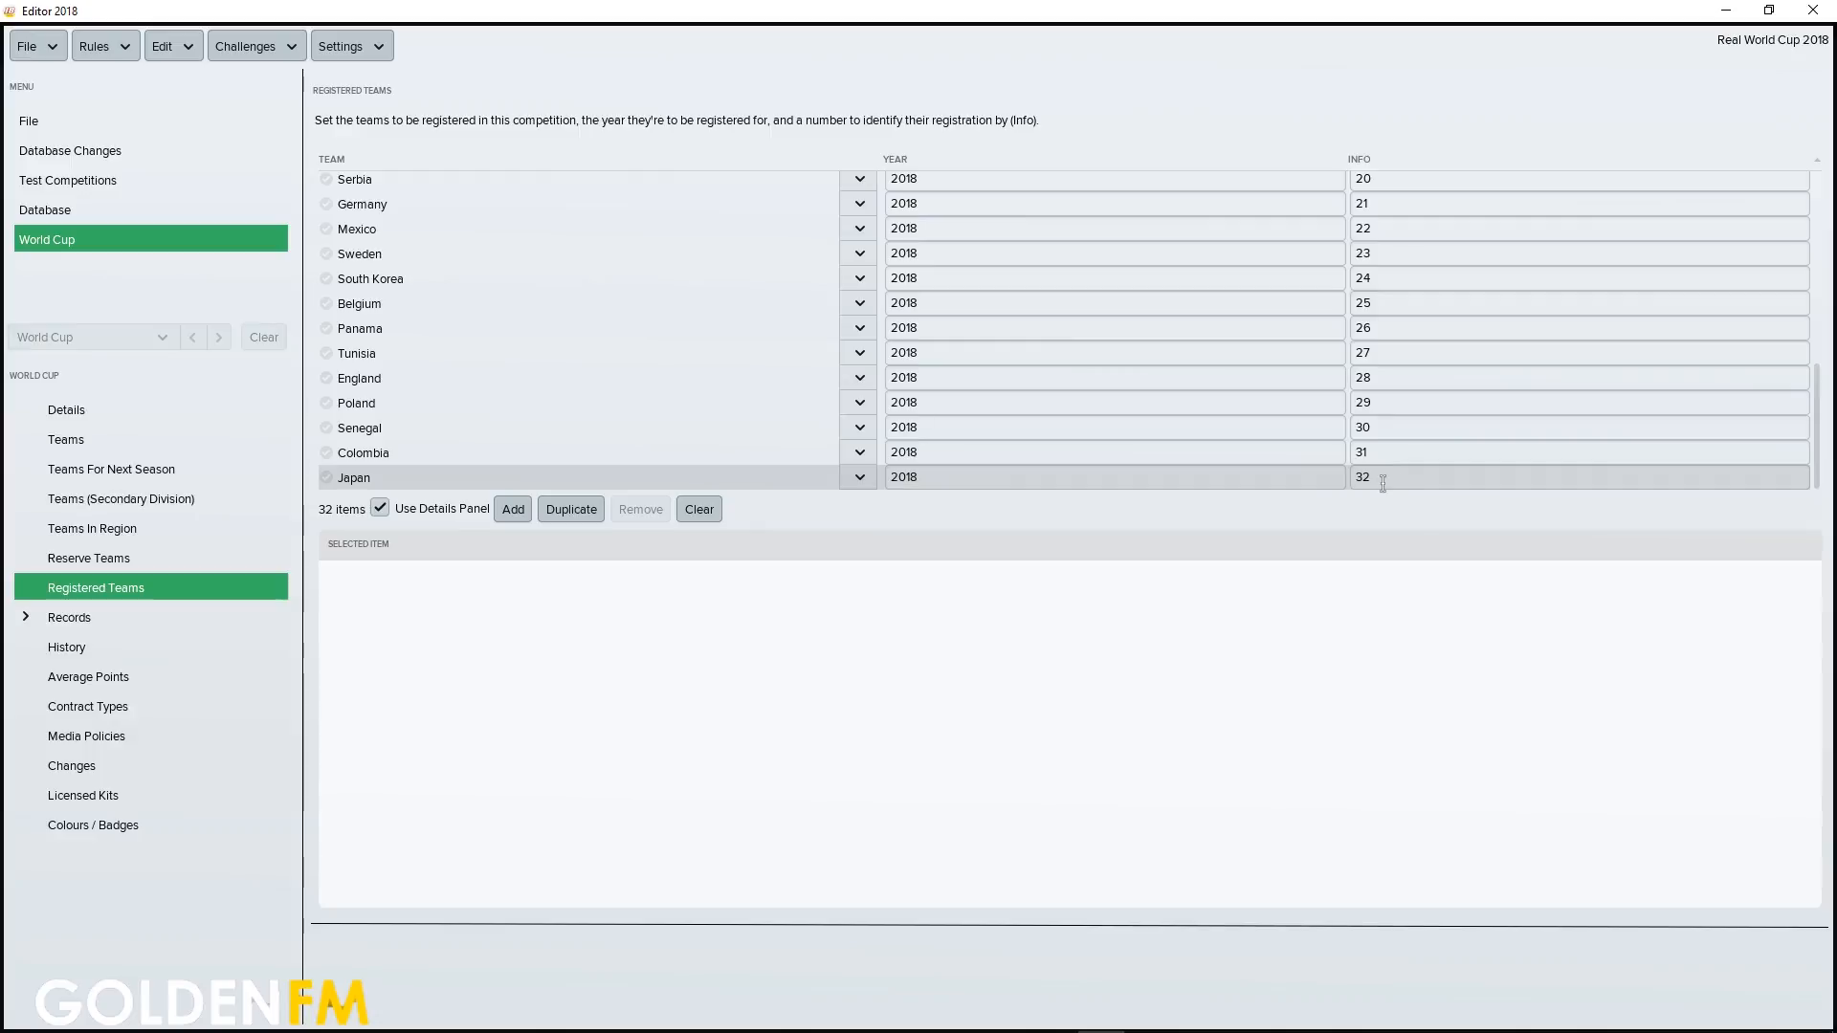
pyautogui.scroll(3, 1052, 392)
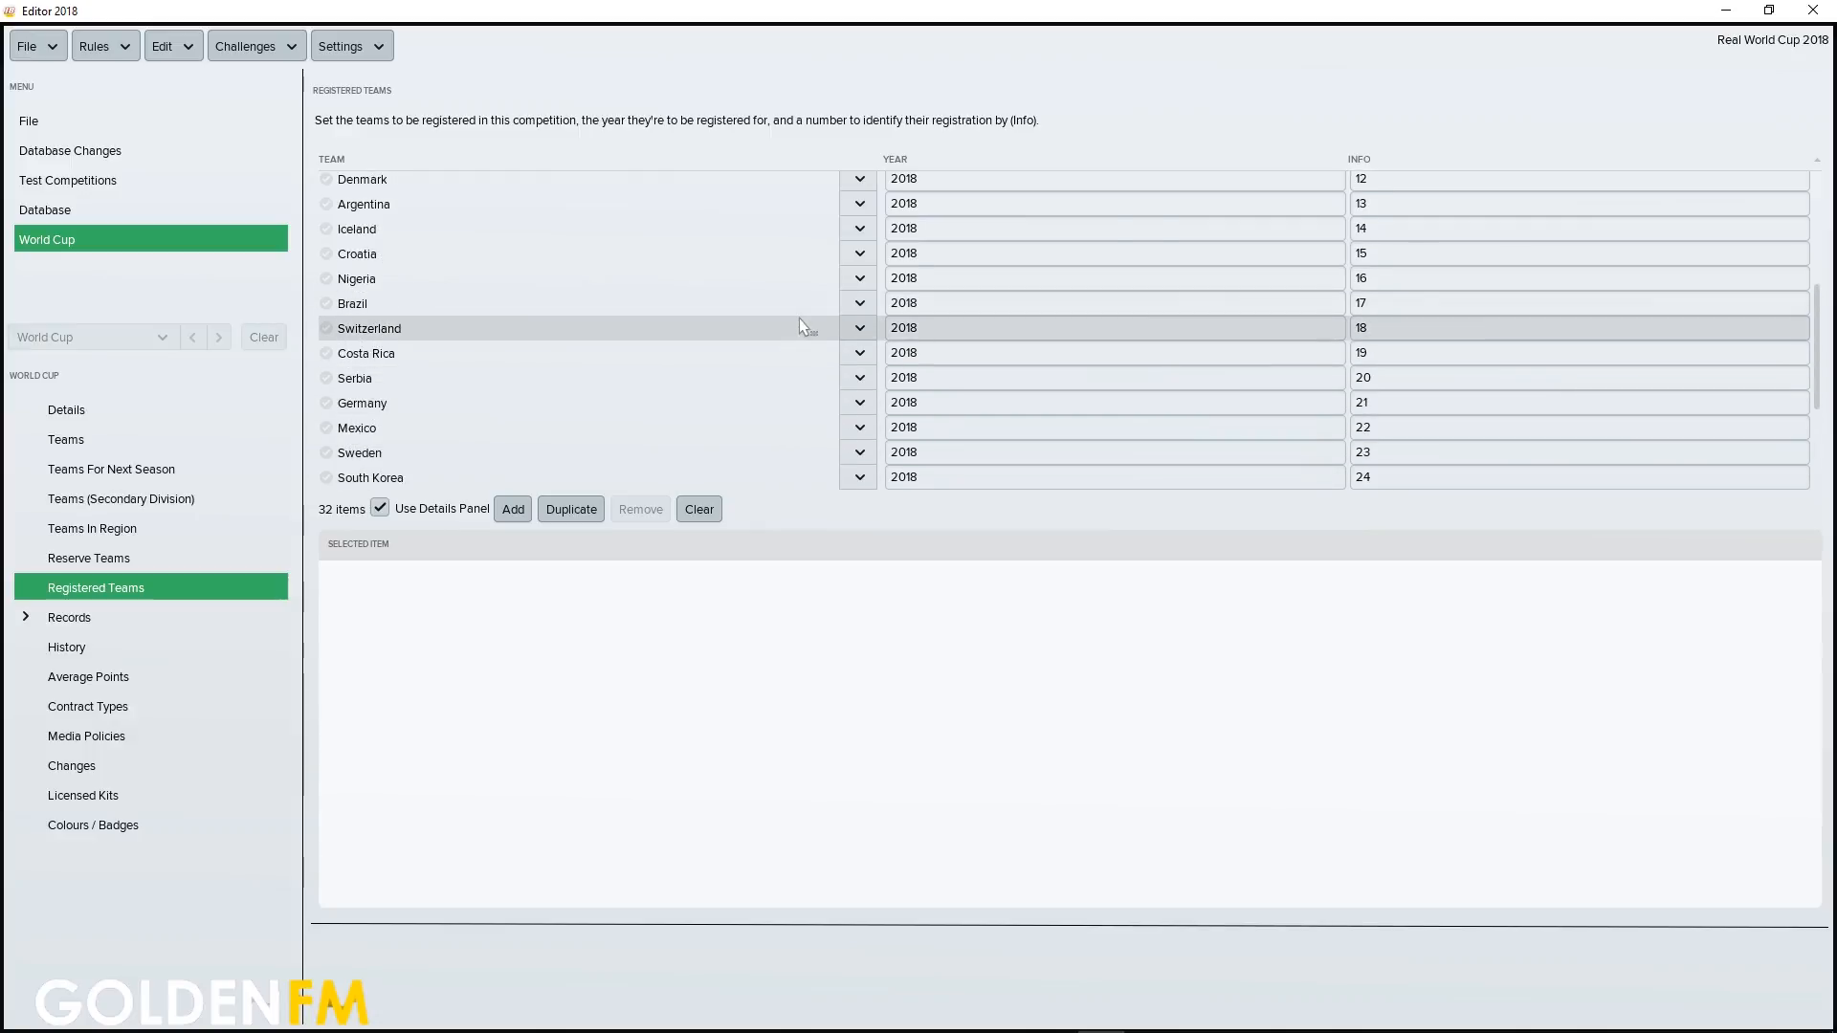
pyautogui.scroll(4, 963, 357)
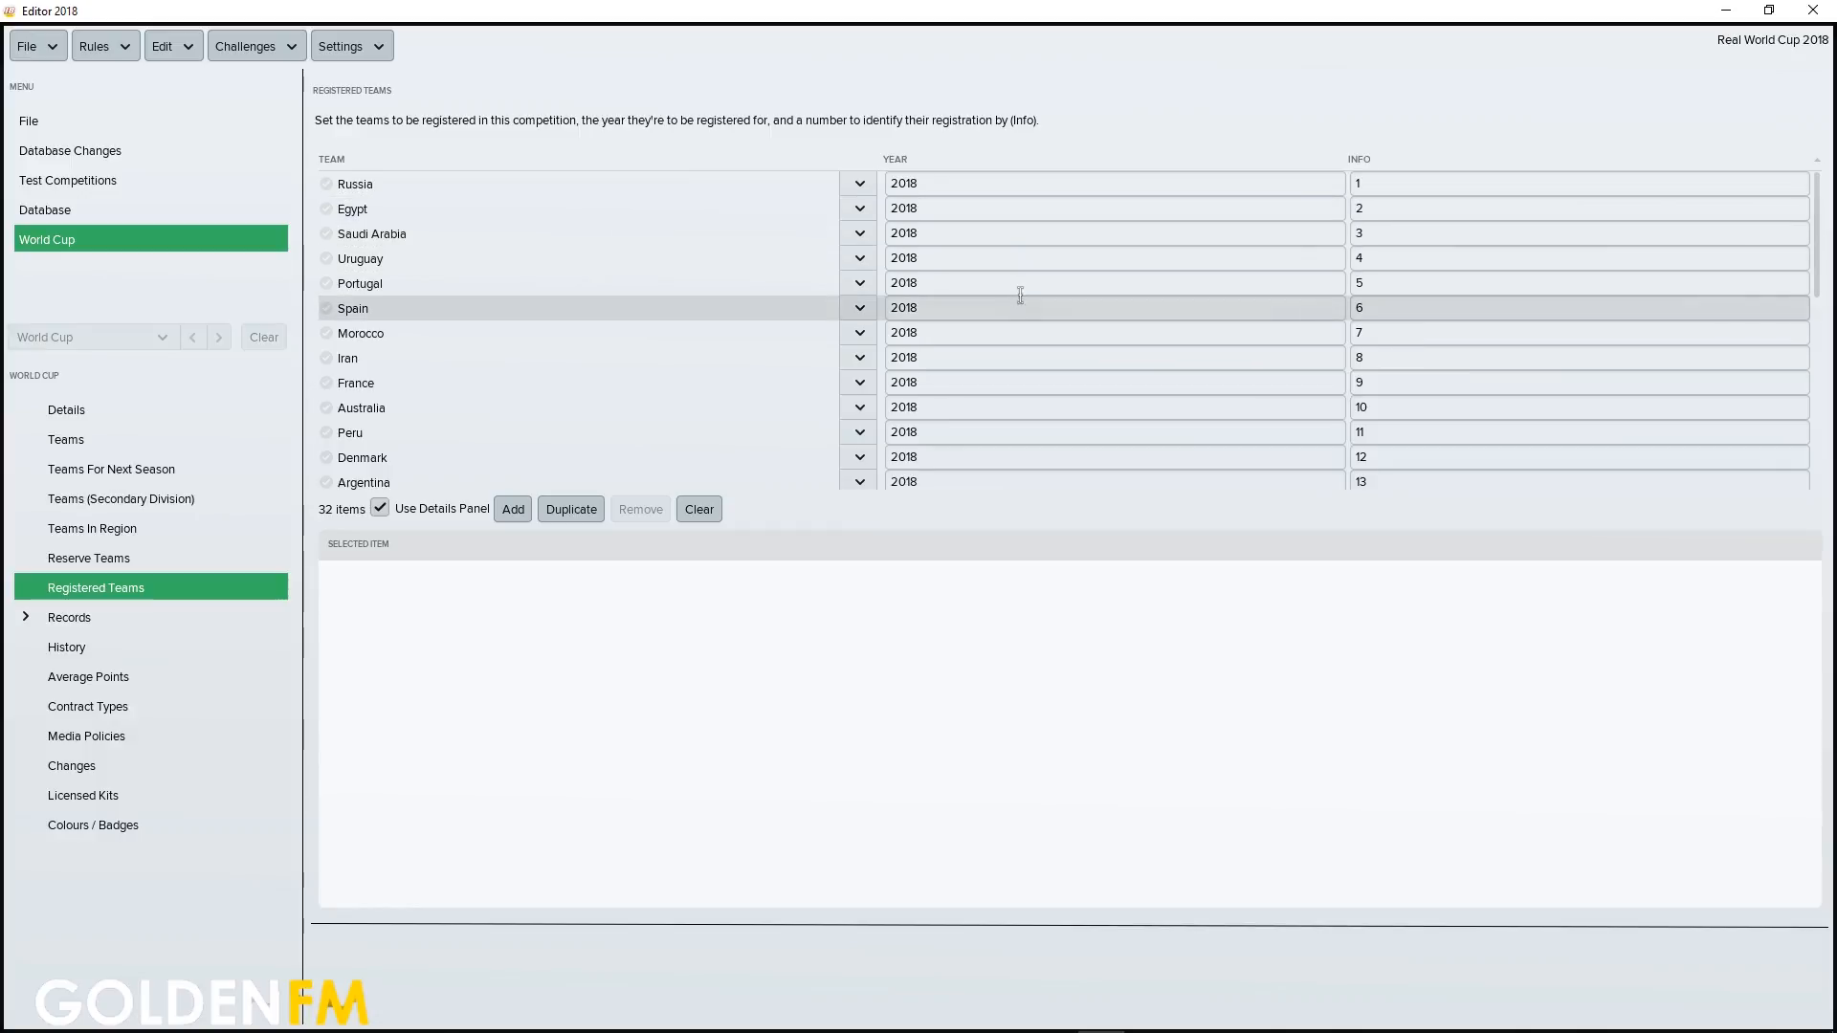
pyautogui.scroll(-6, 1419, 312)
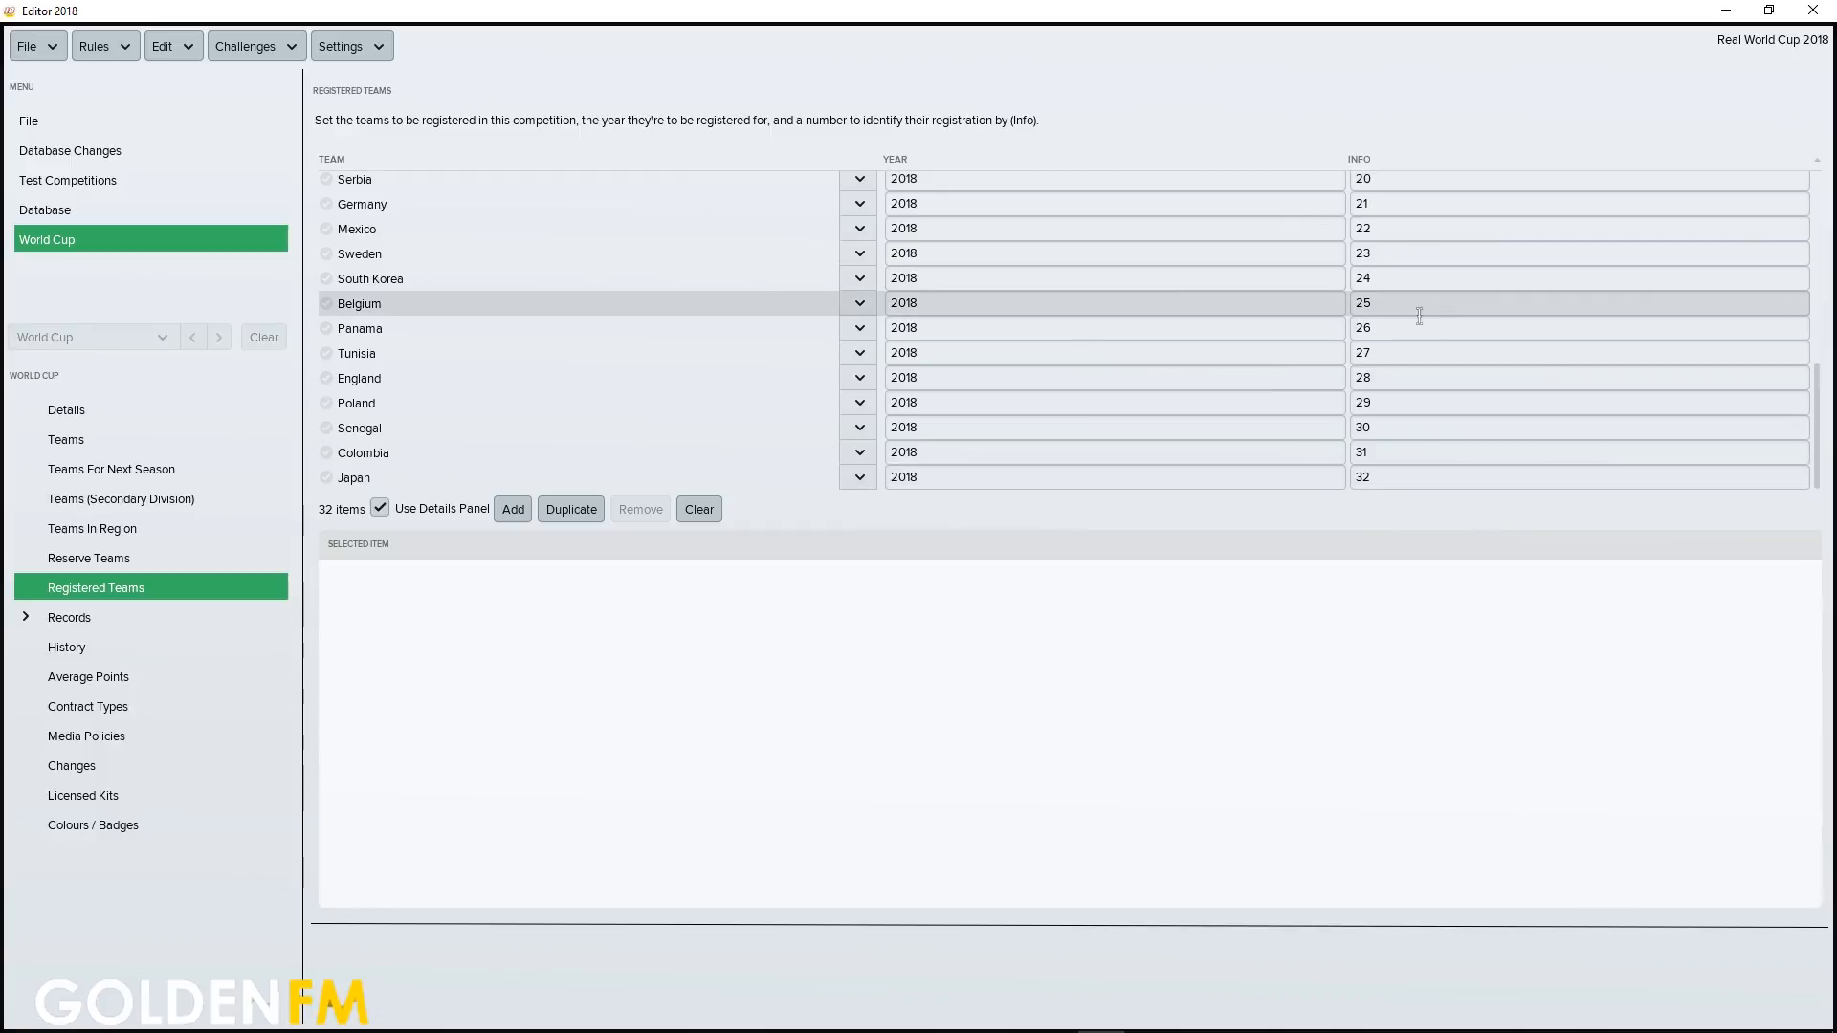
pyautogui.moveTo(1815, 414); pyautogui.dragTo(1801, 196)
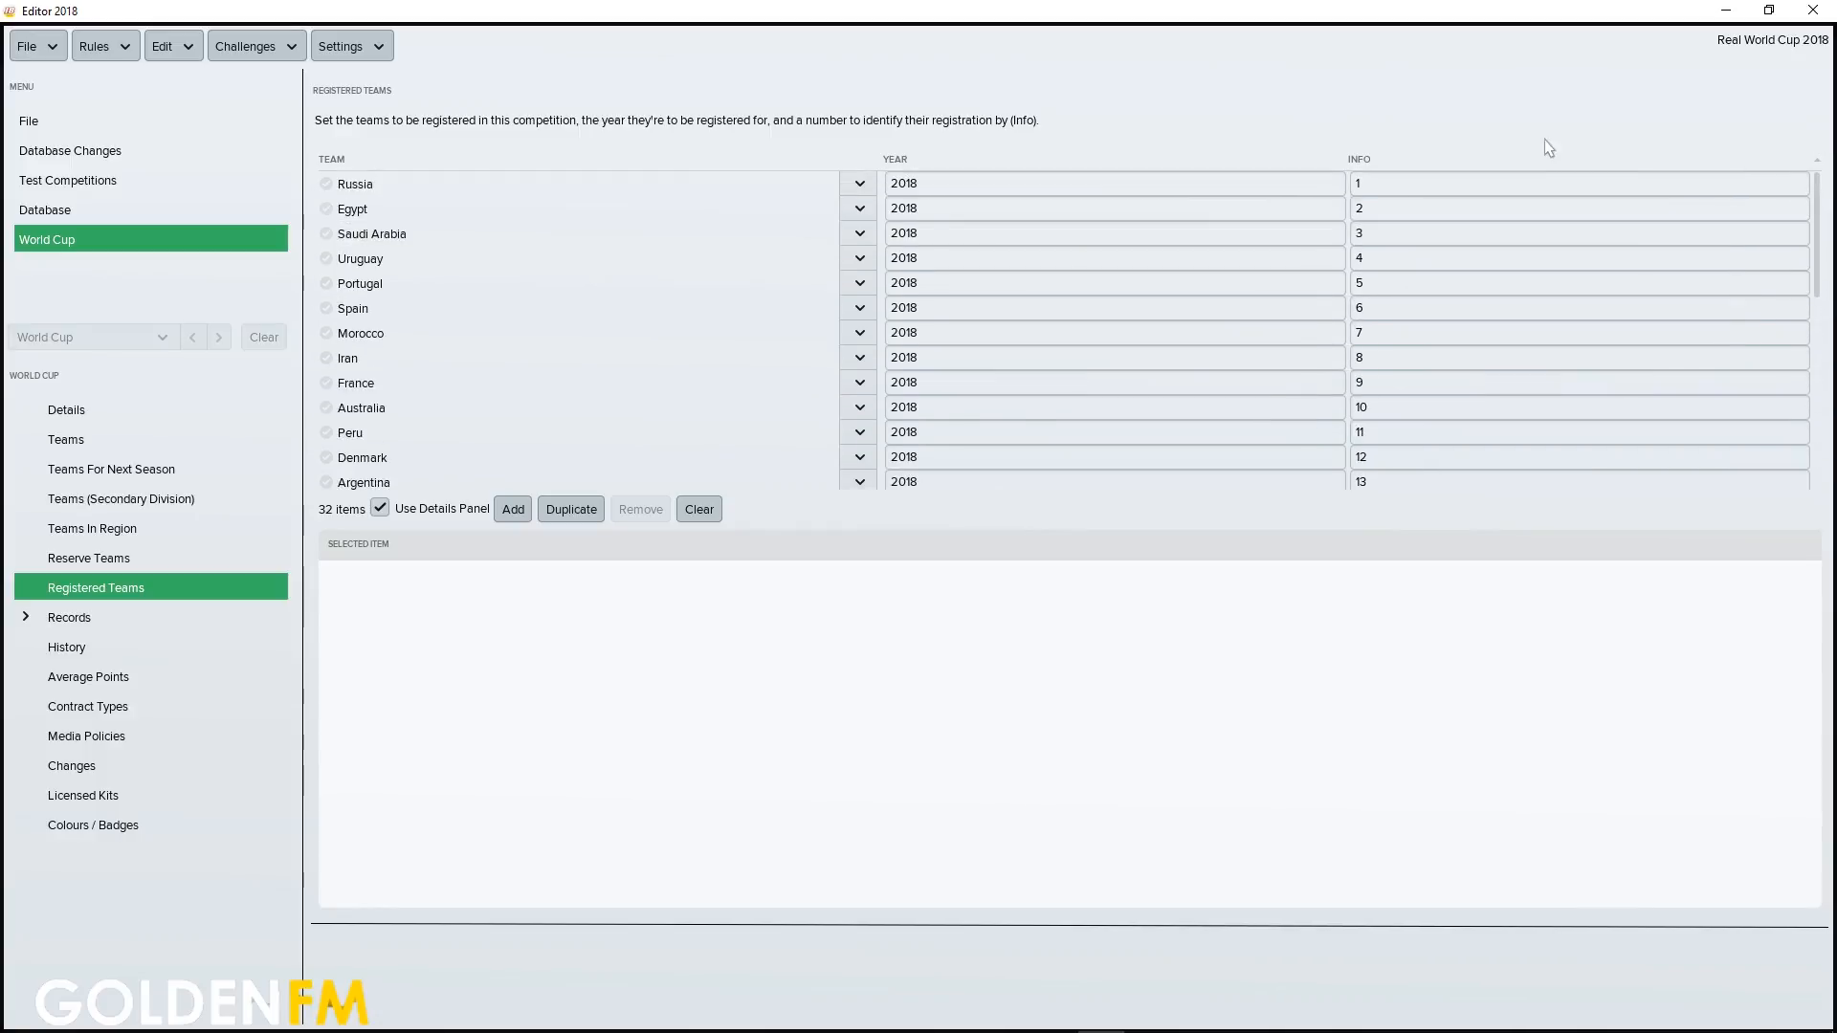
# Save the editor data uncompressed under its existing name
pyautogui.click(26, 50)
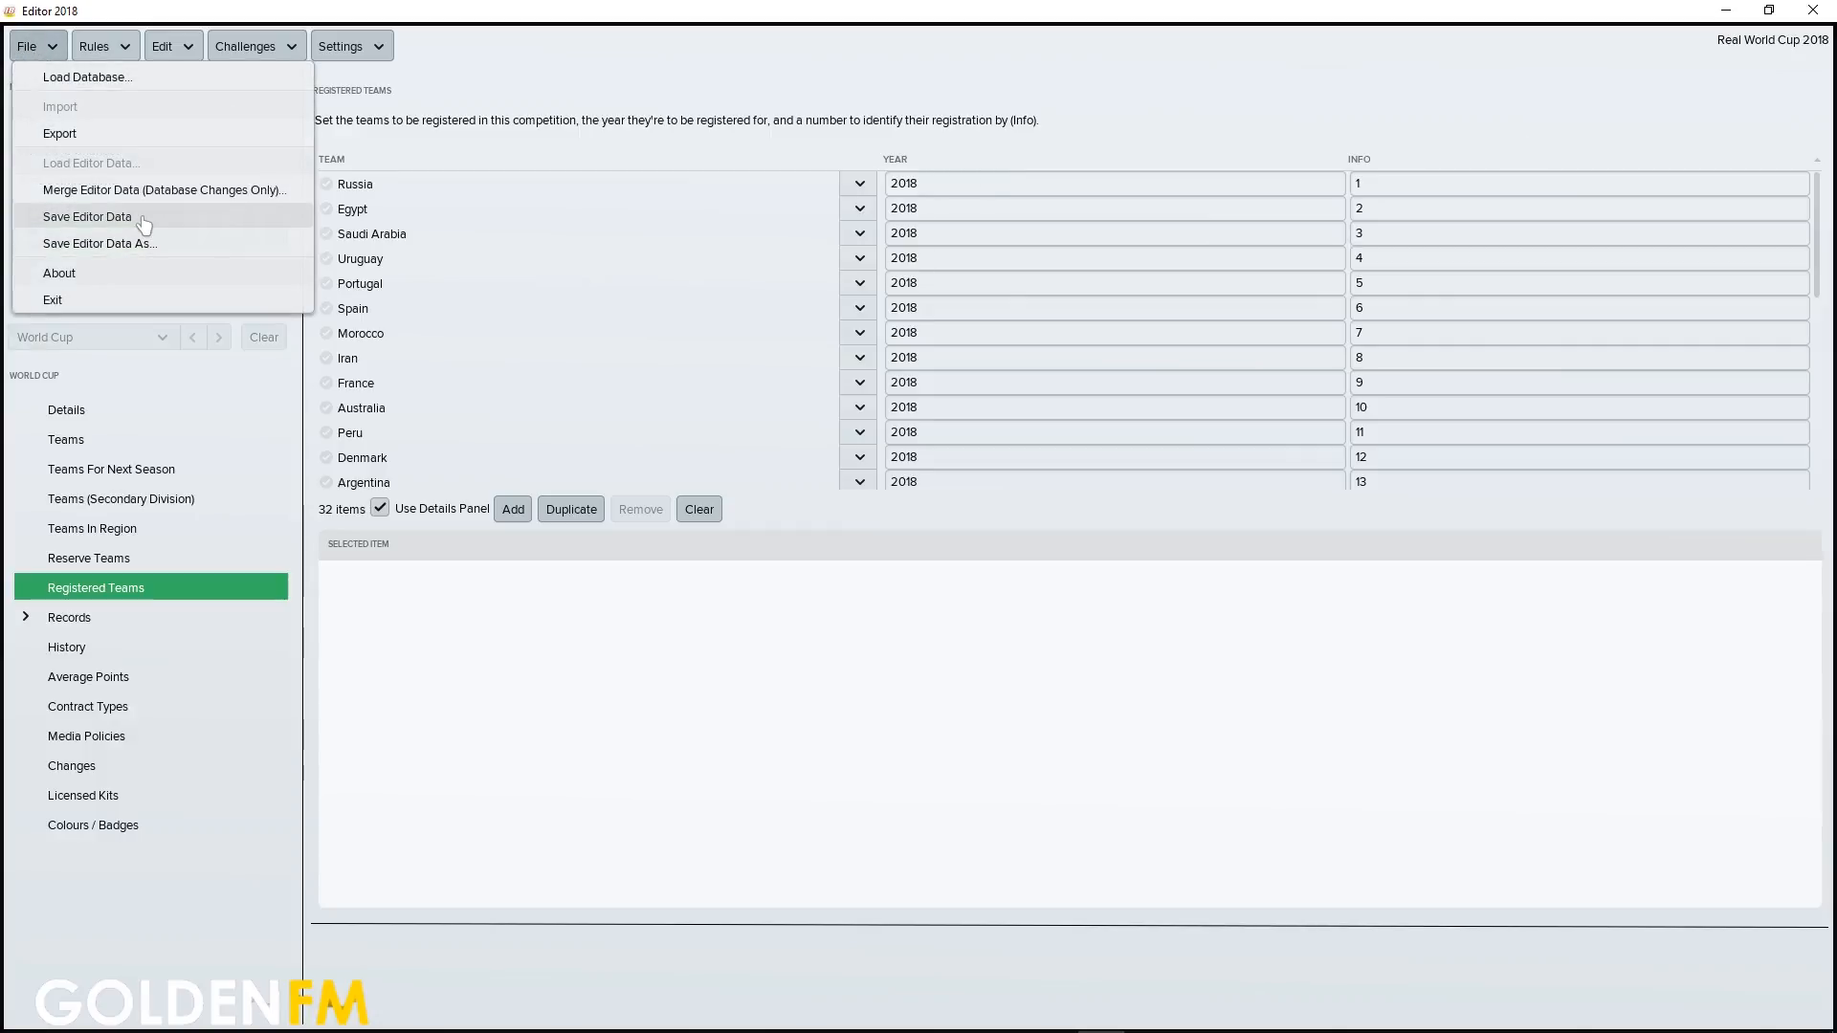
pyautogui.click(142, 217)
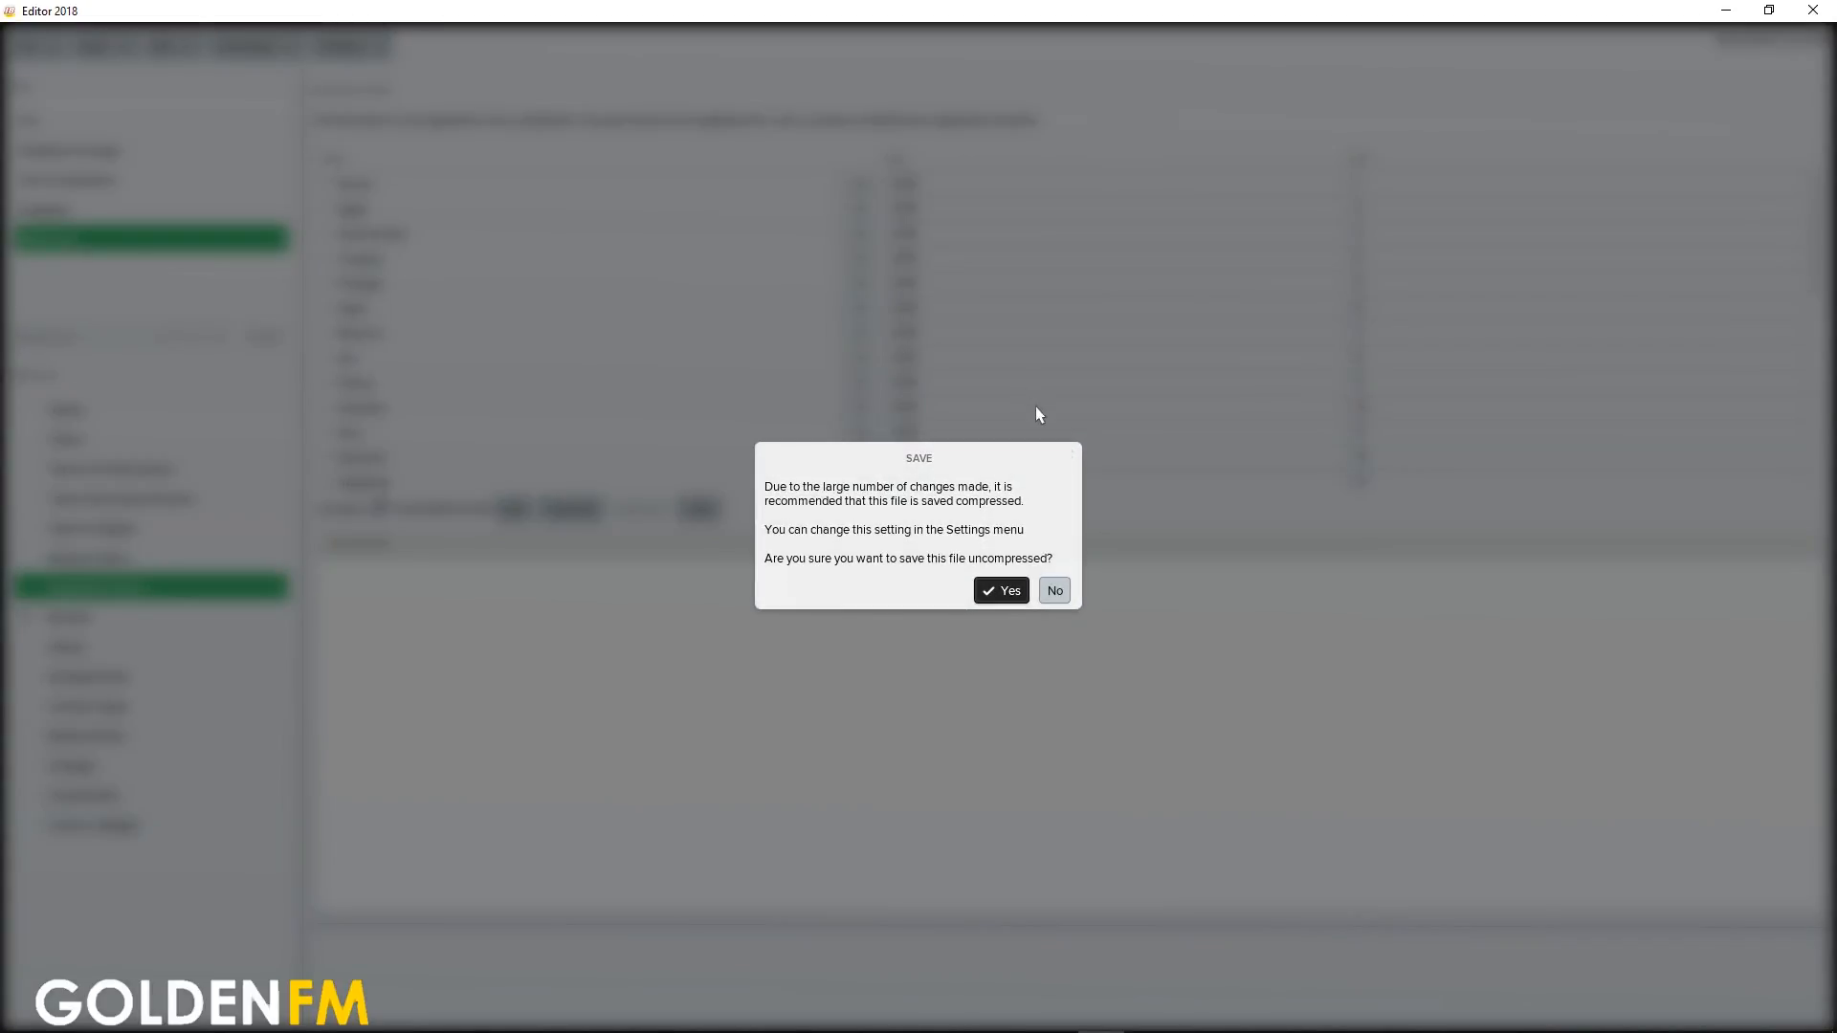
pyautogui.click(1001, 590)
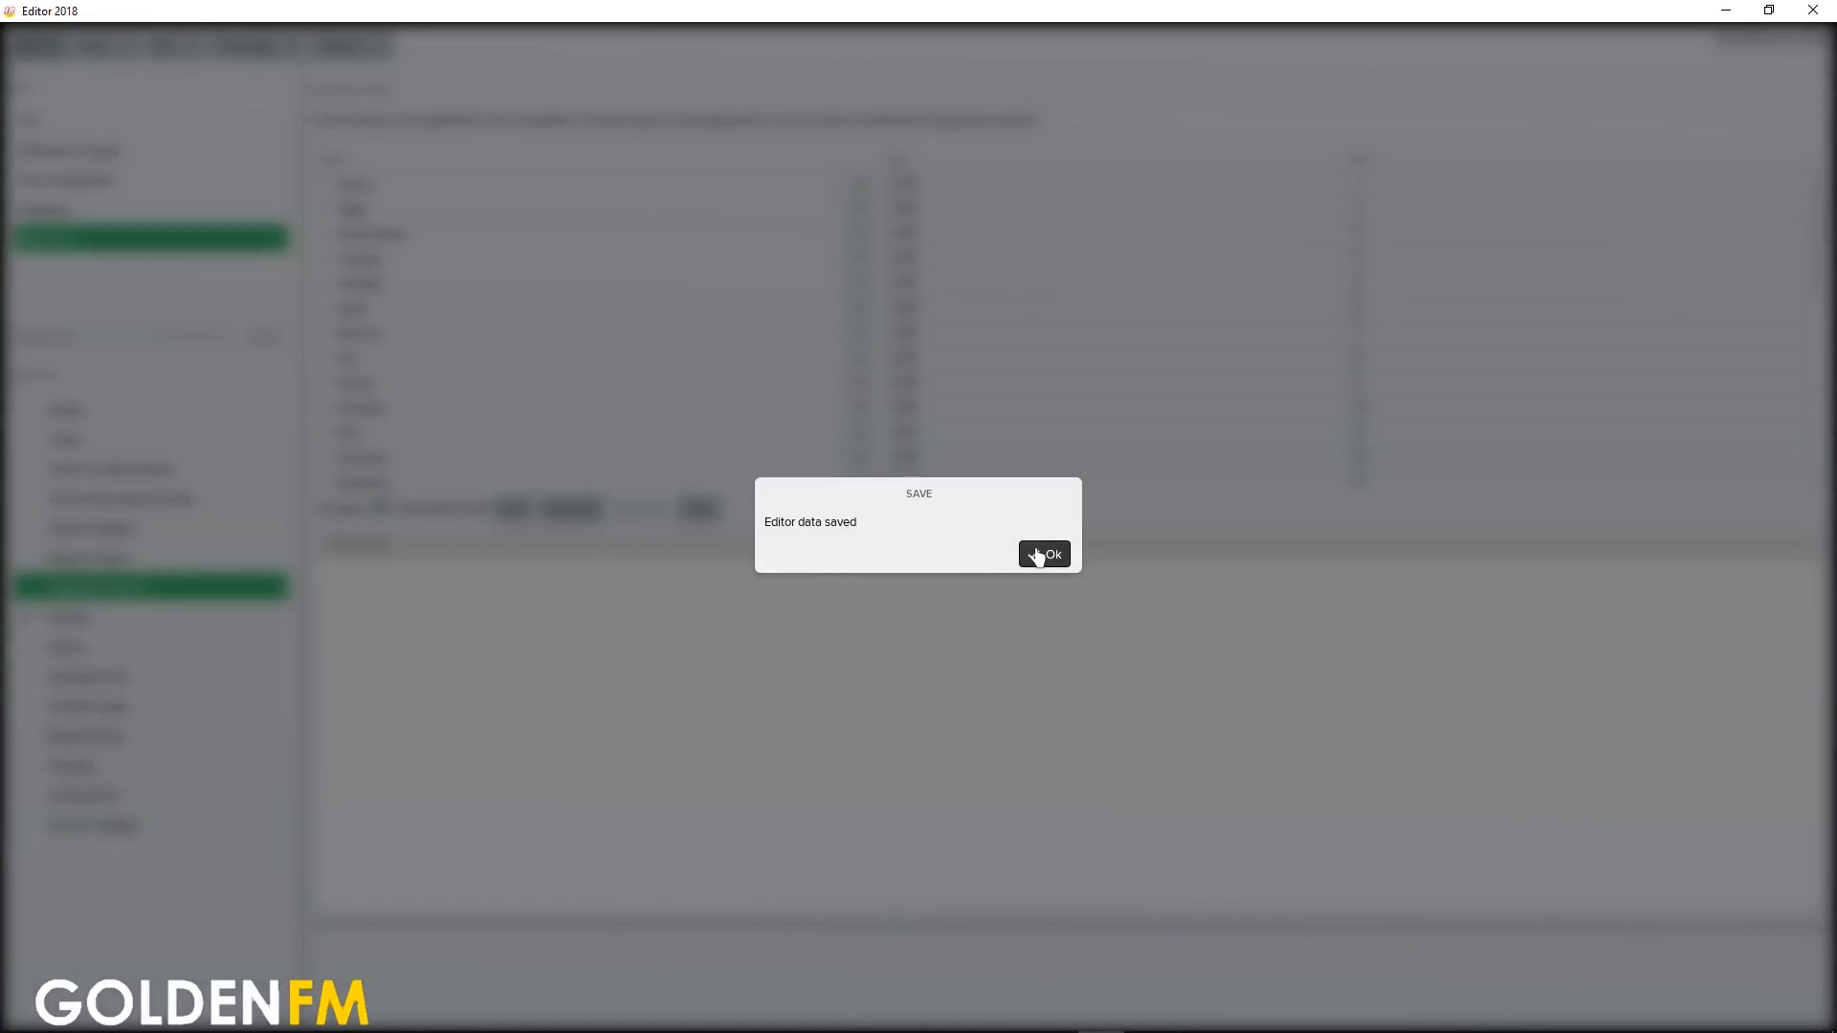
pyautogui.click(1046, 551)
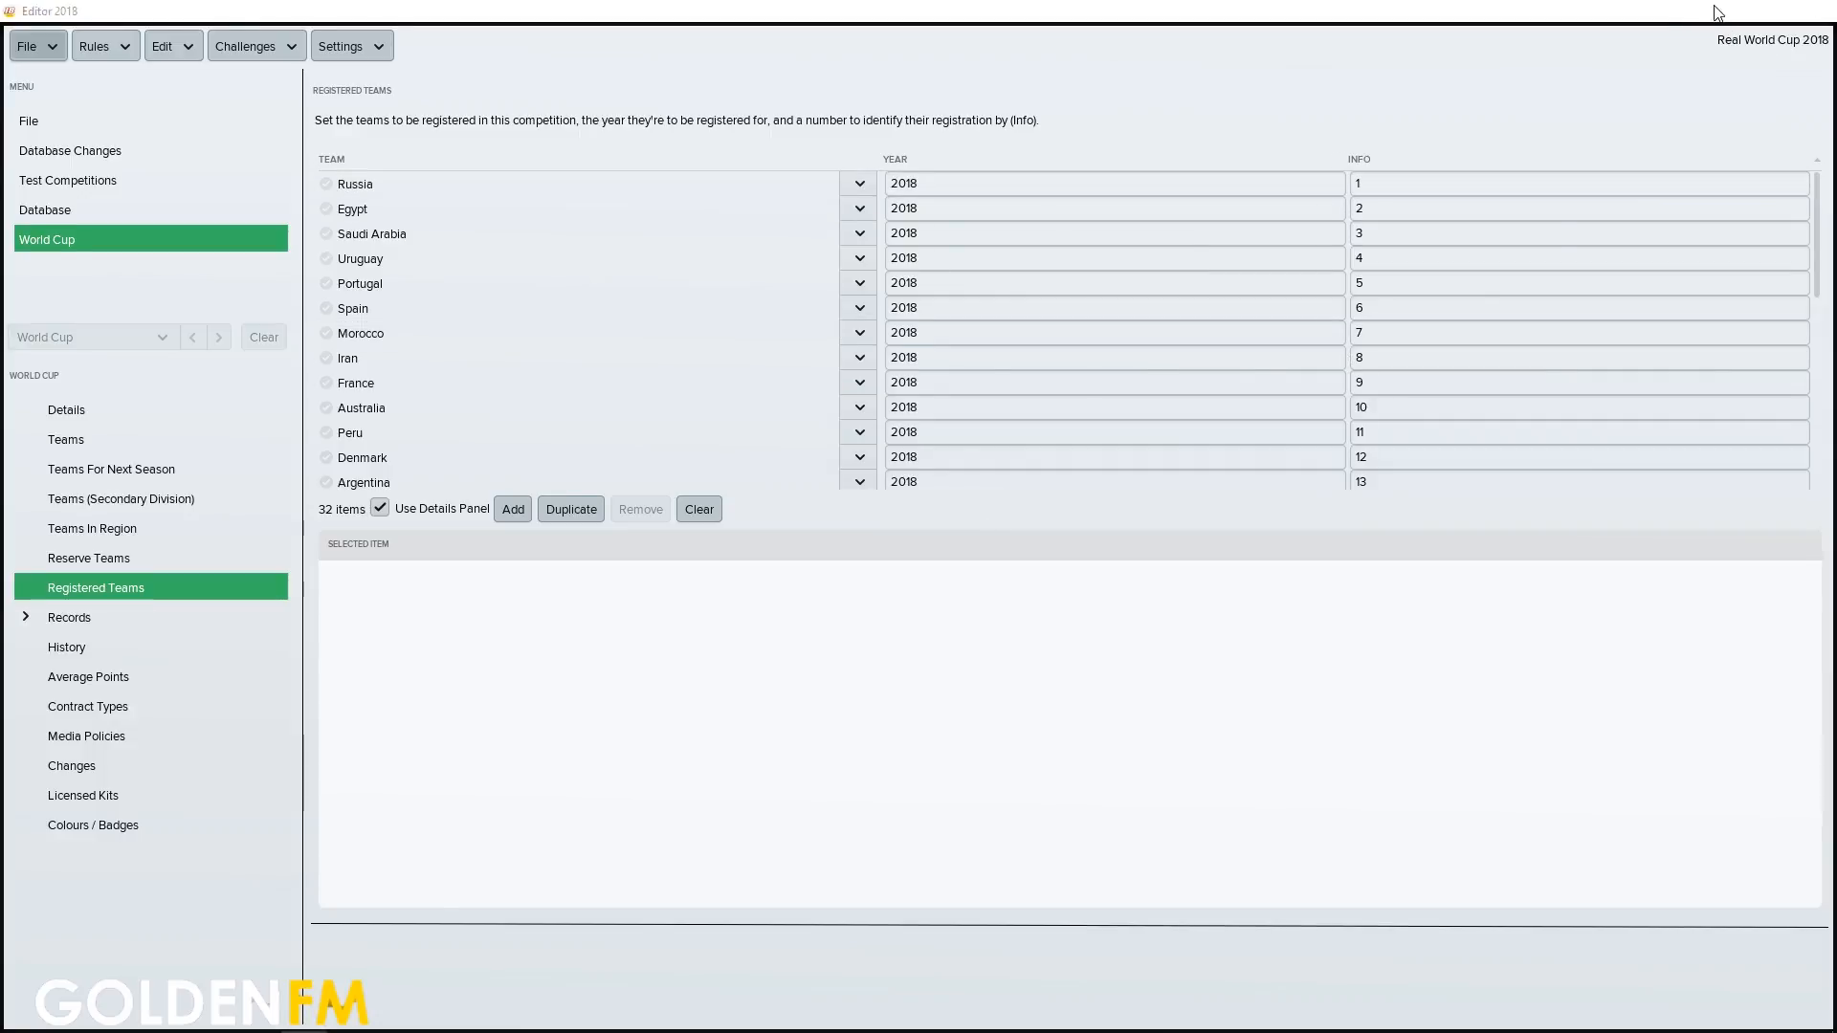
# Switch to Football Manager 2018 and begin a career setup with "Messi and Ronaldo as 16 year olds" disabled and only "Real World Cup 2018" enabled
pyautogui.click(1719, 12)
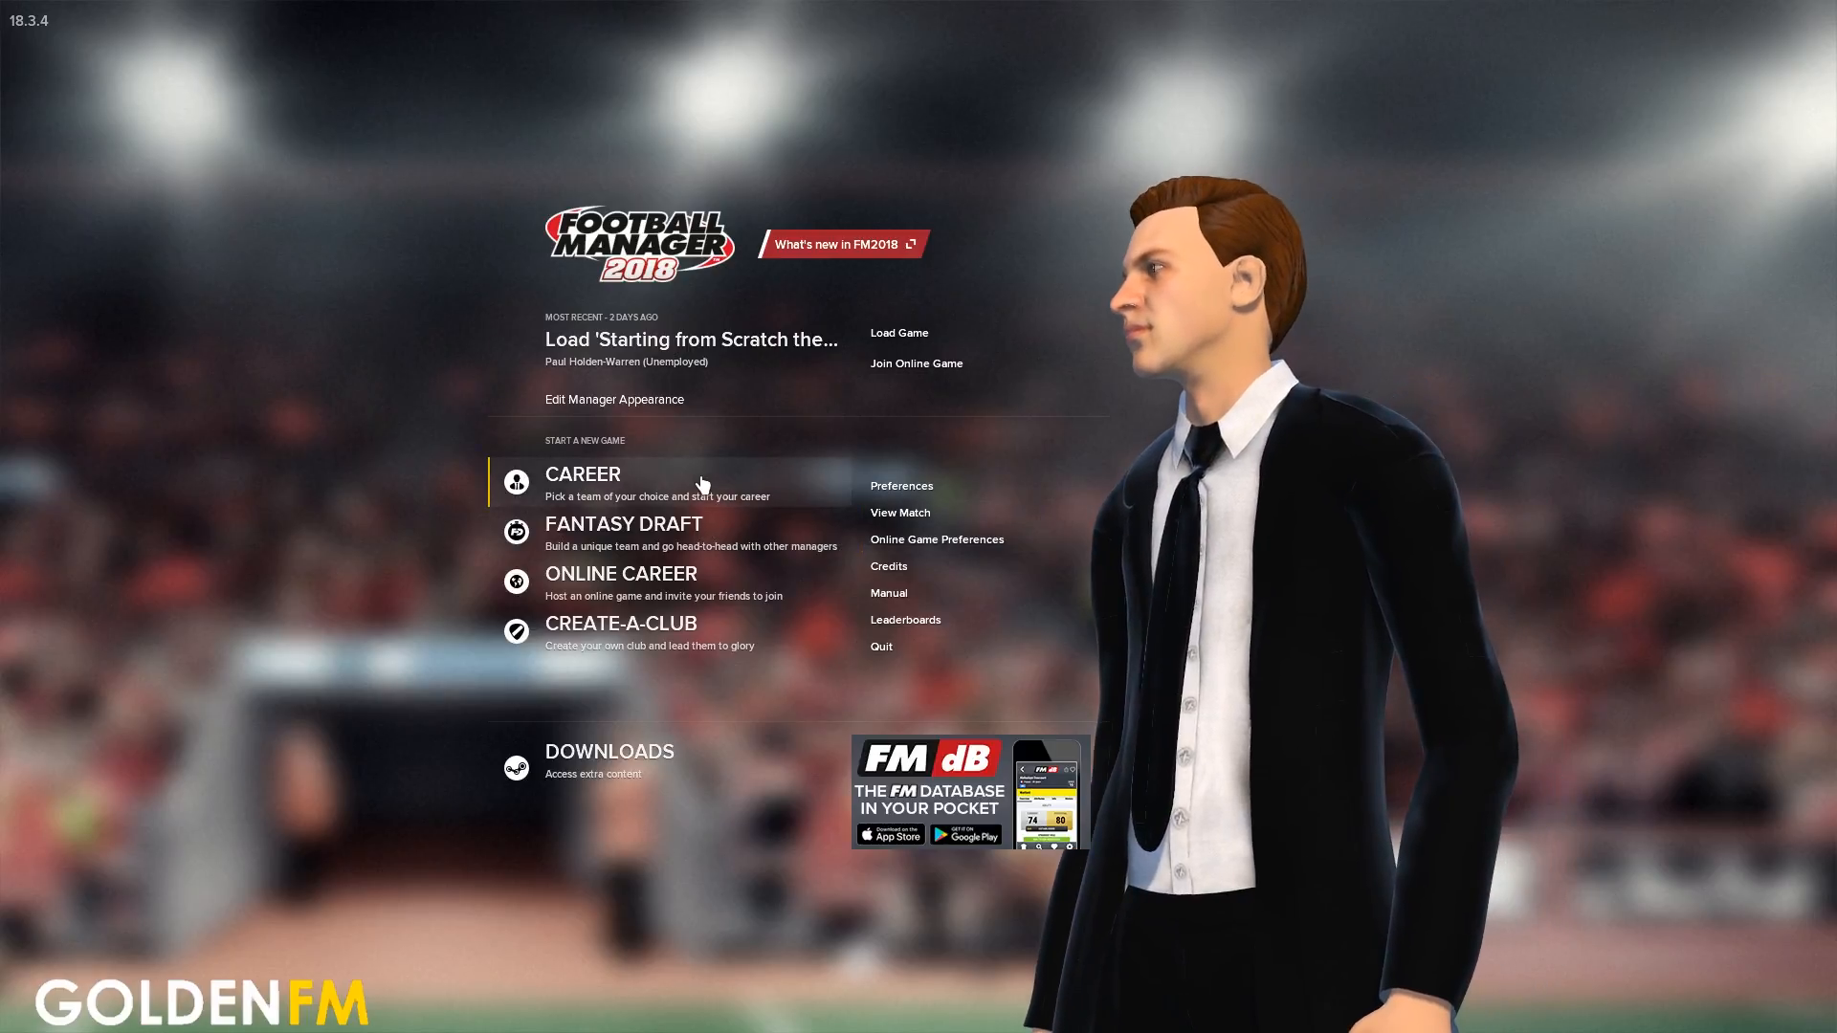
pyautogui.click(704, 483)
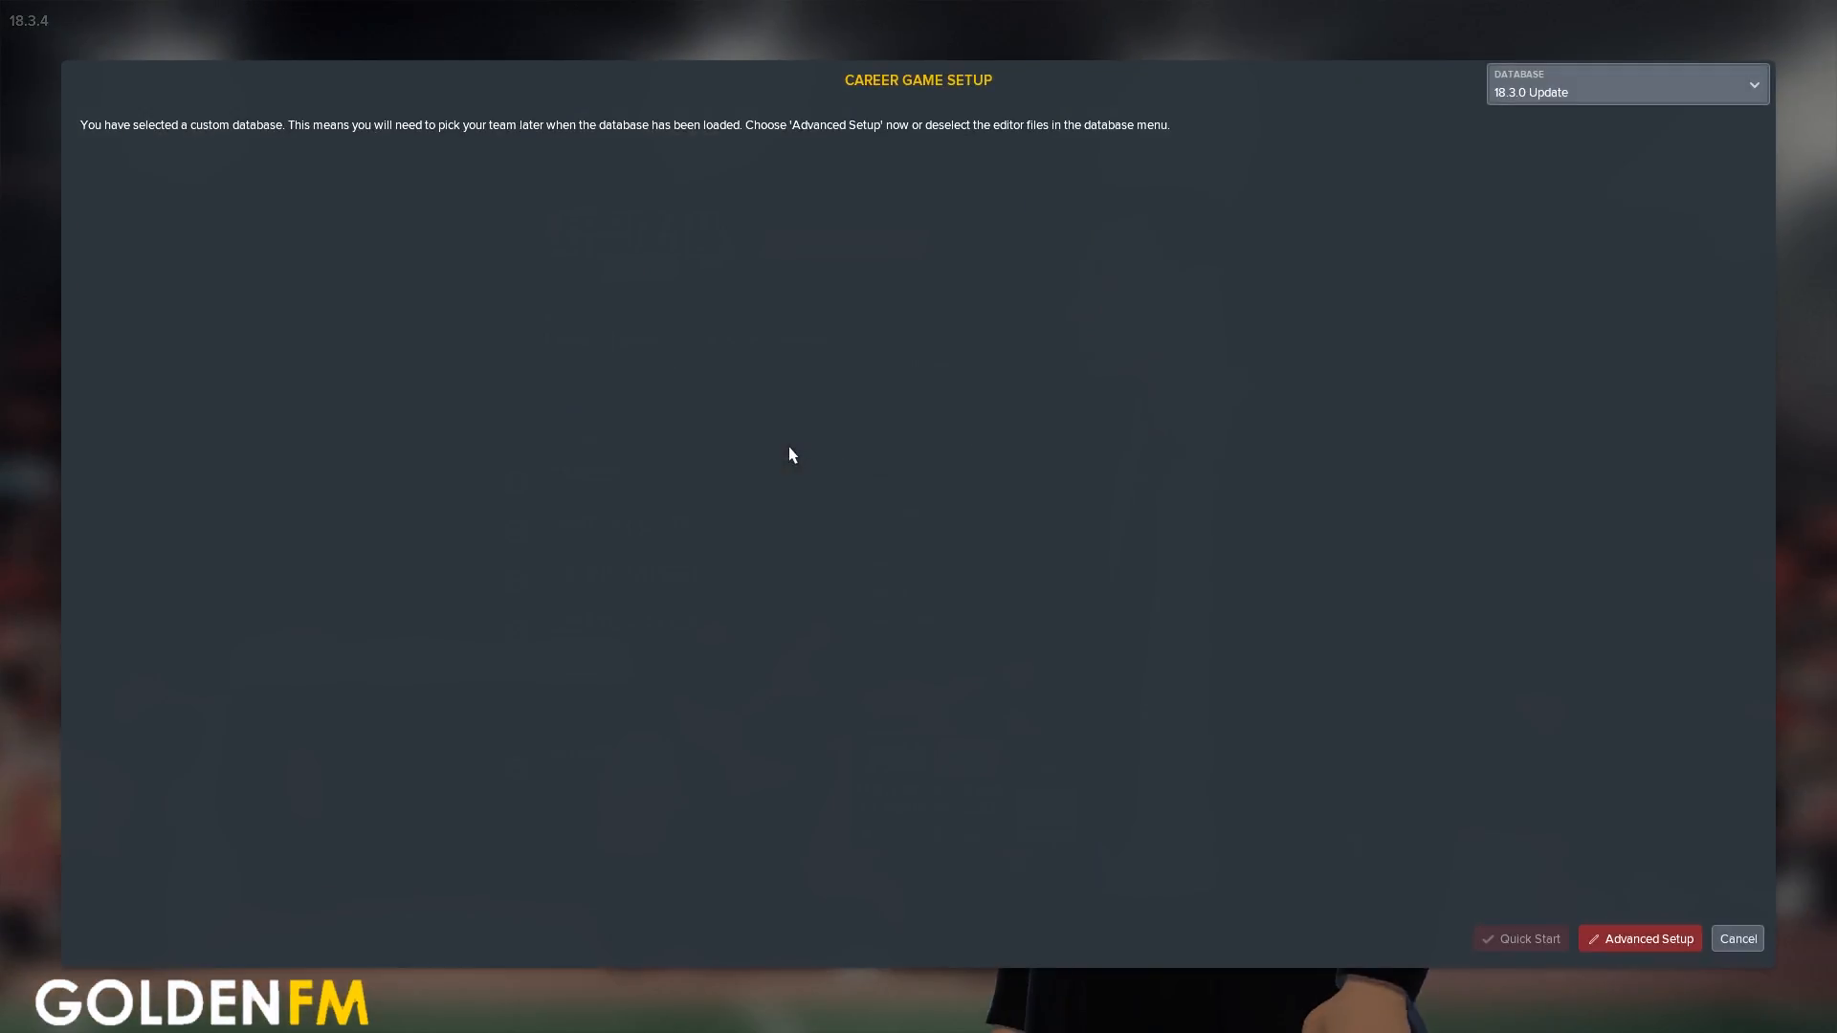
pyautogui.click(1550, 94)
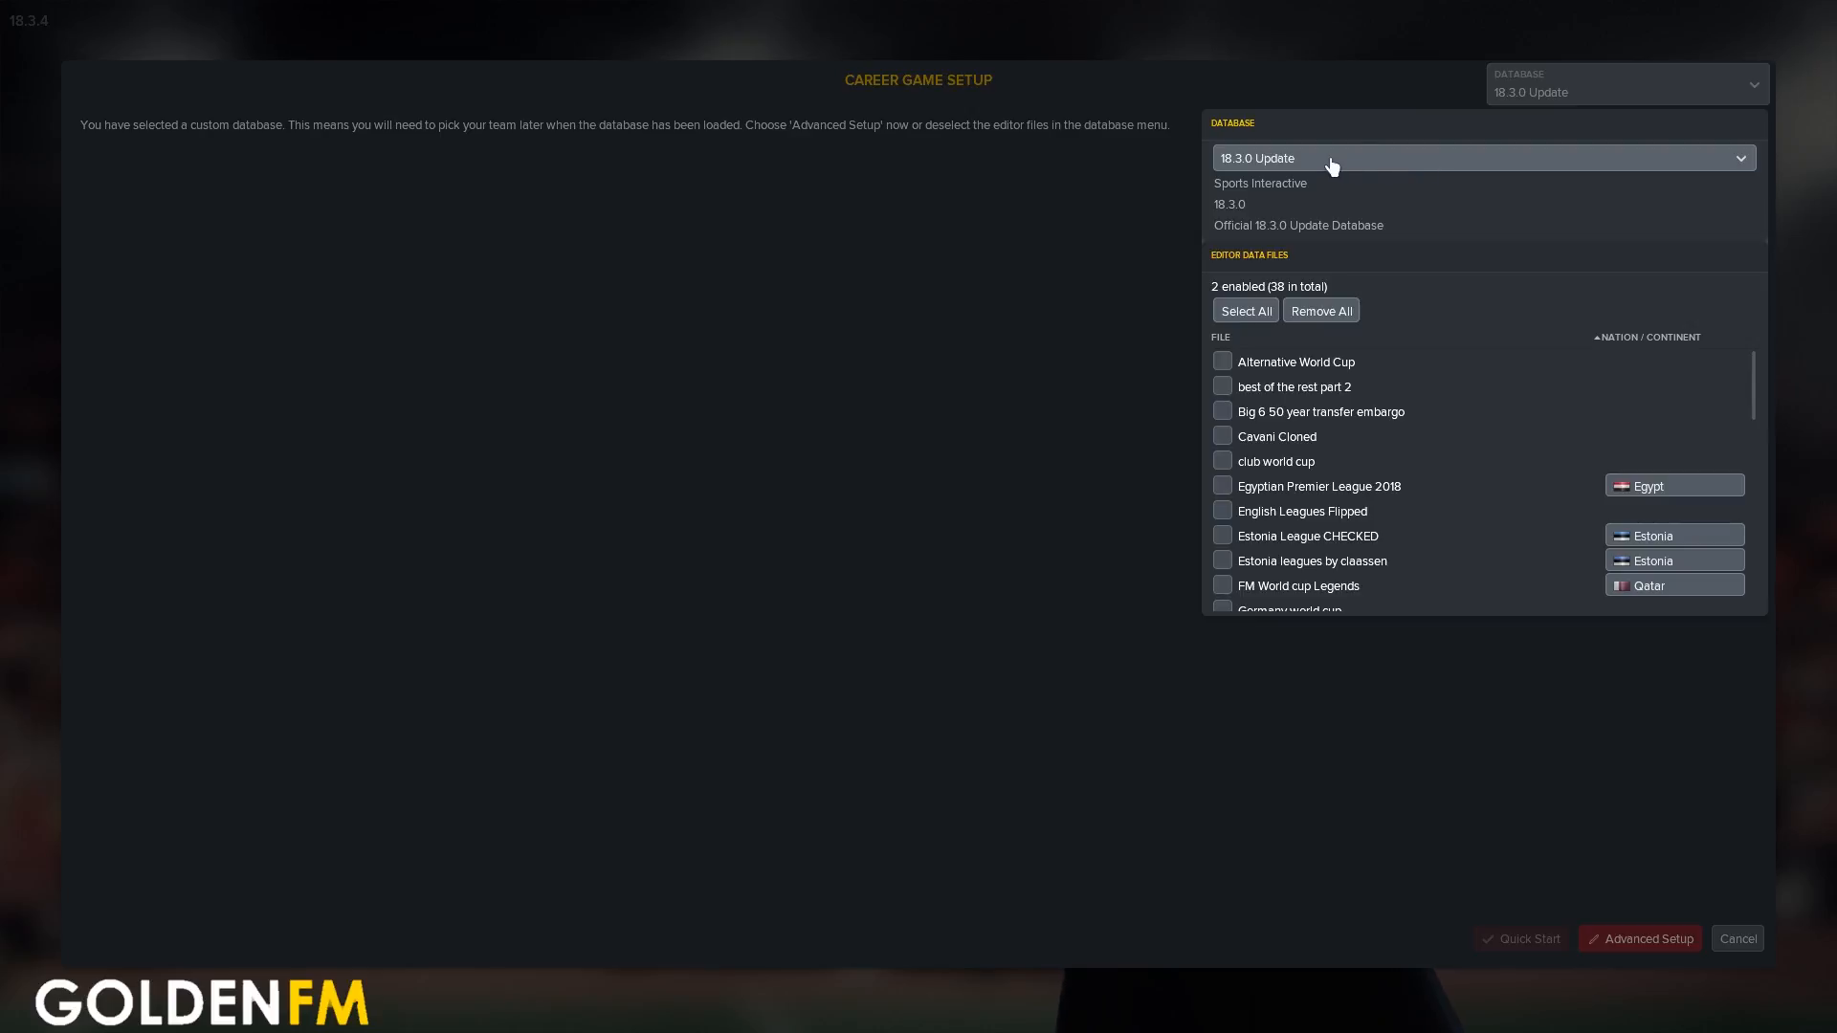
pyautogui.moveTo(1763, 367); pyautogui.dragTo(1451, 500)
pyautogui.click(1222, 418)
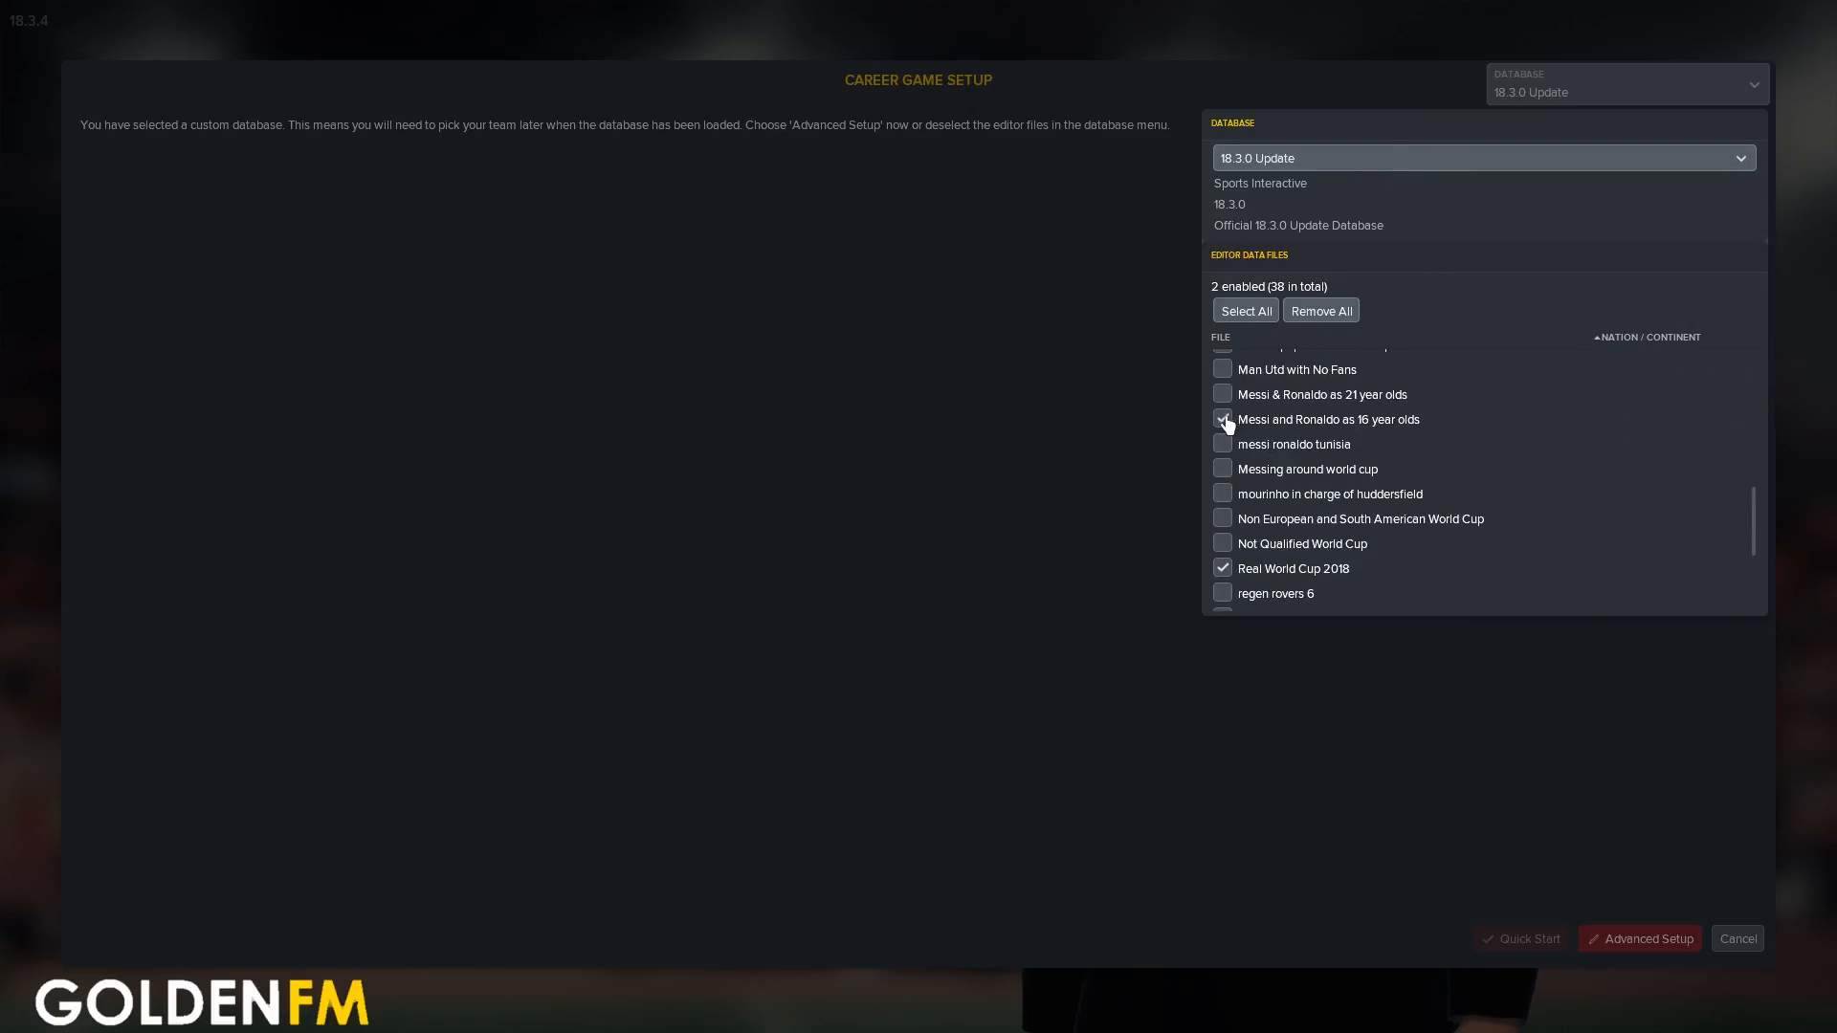
pyautogui.click(1222, 568)
pyautogui.moveTo(1754, 526); pyautogui.dragTo(1636, 570)
pyautogui.click(1224, 414)
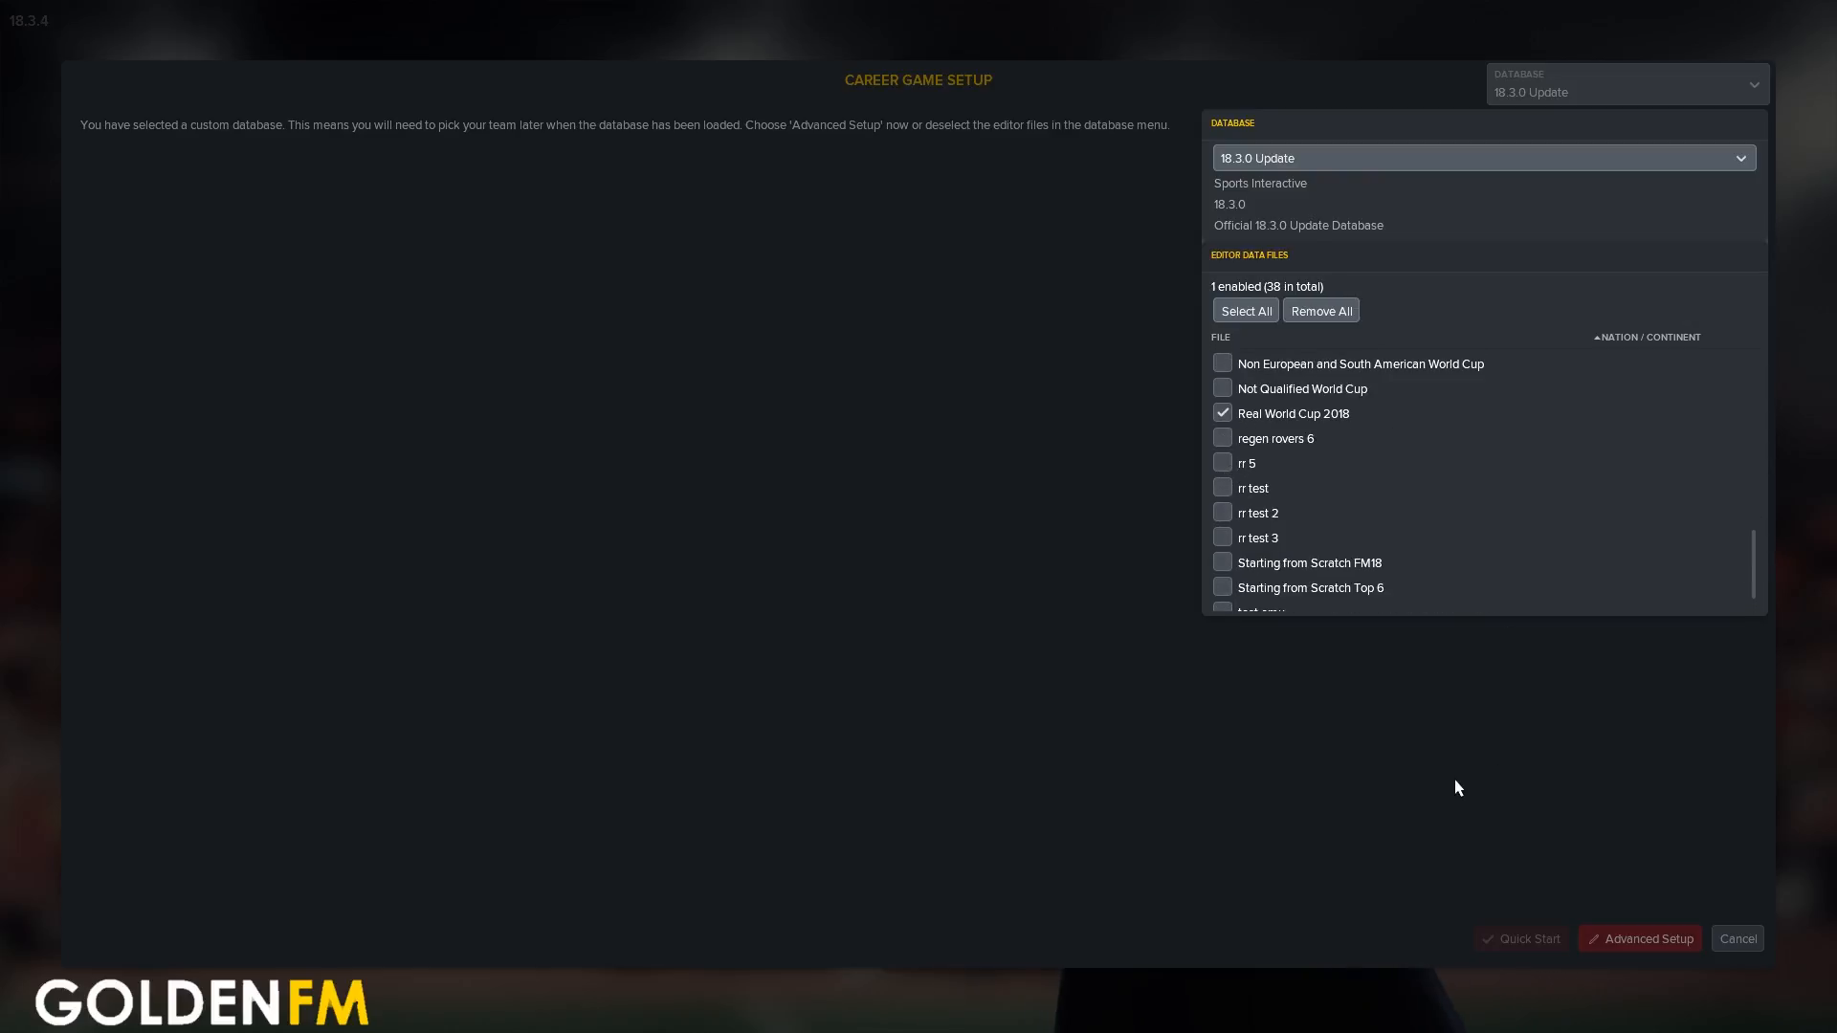
pyautogui.click(1406, 766)
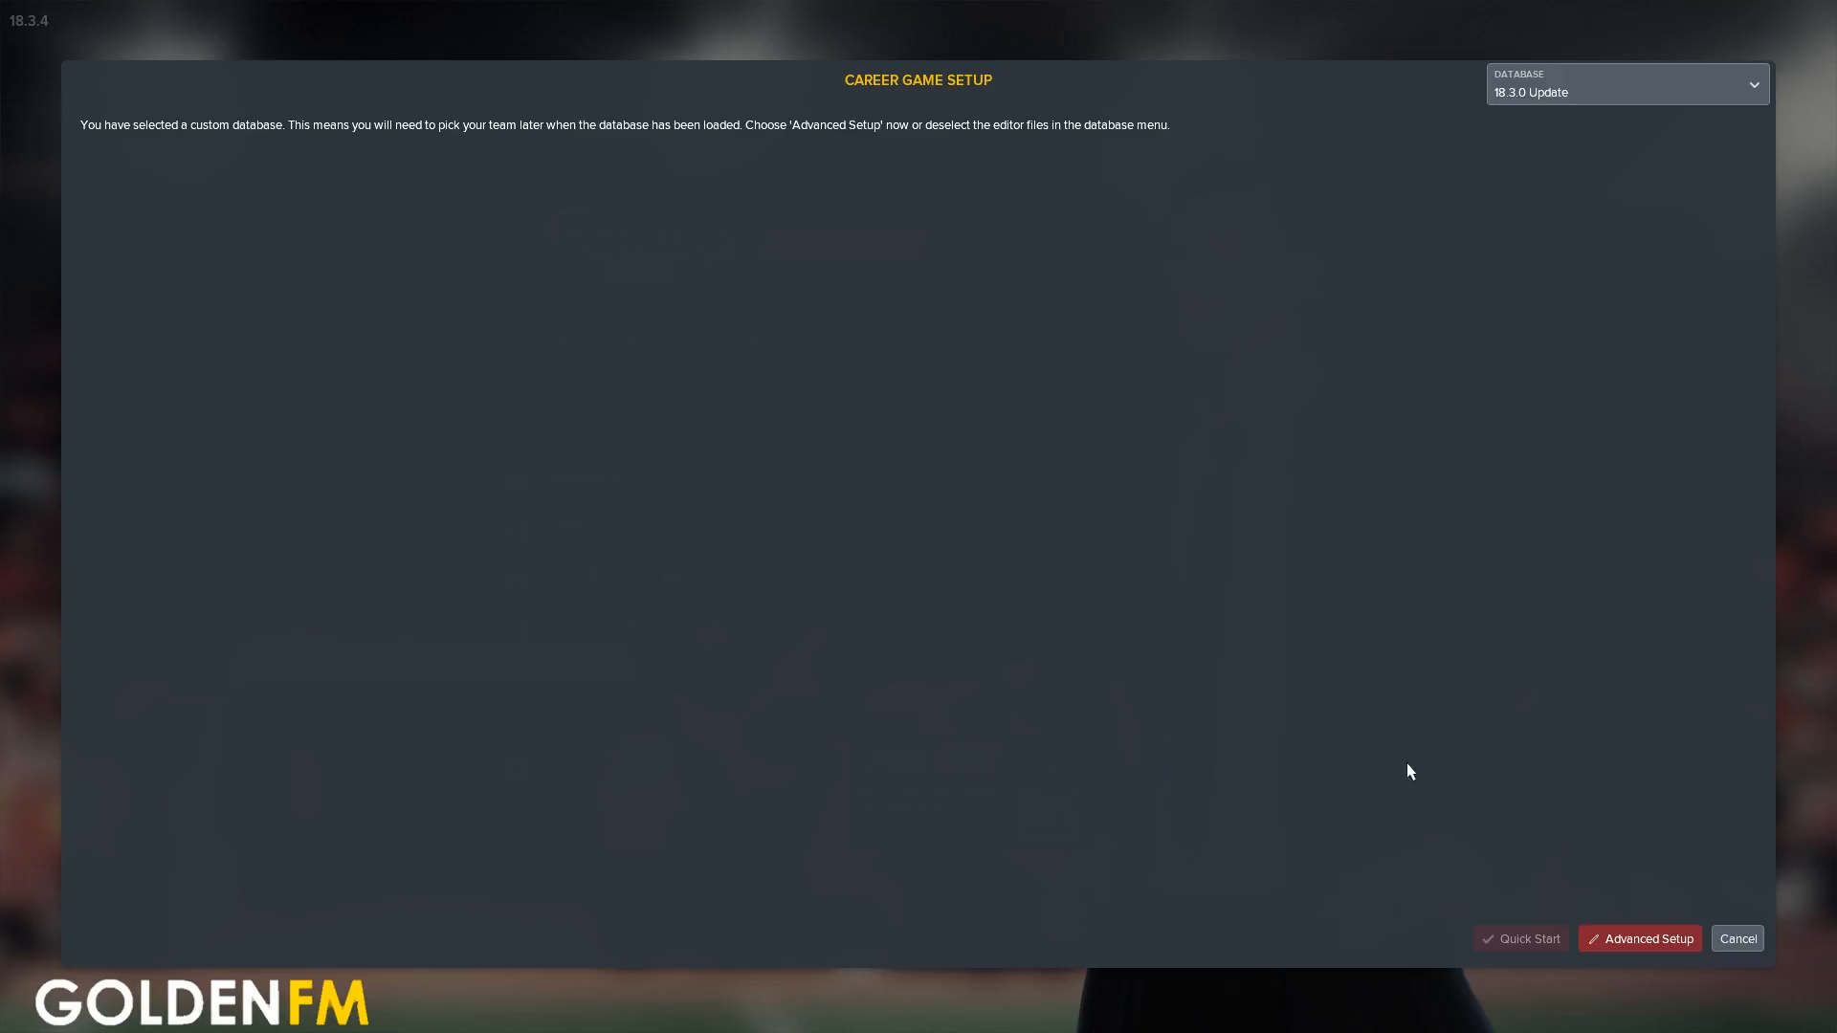
# Open the career's advanced setup and remove the French, German, Italian and Spanish leagues from the active leagues
pyautogui.click(1270, 723)
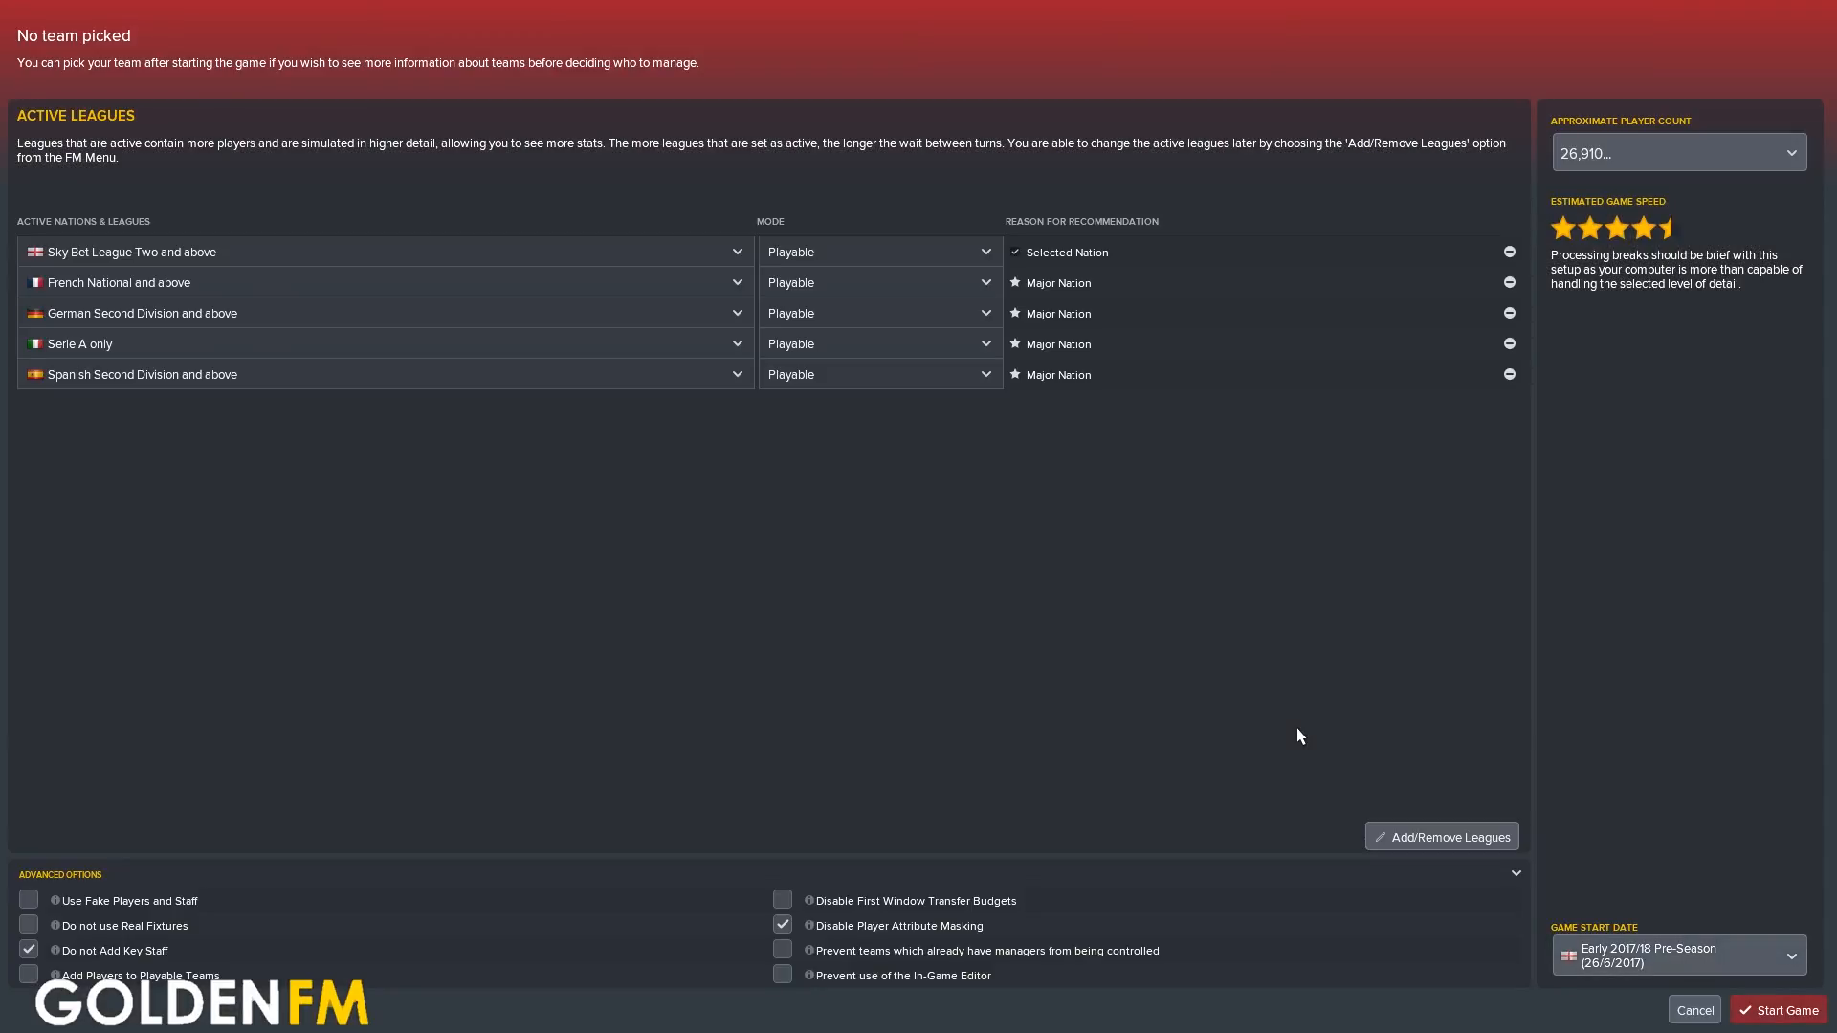
pyautogui.click(1510, 283)
pyautogui.click(1510, 283)
pyautogui.click(1510, 284)
pyautogui.click(1510, 284)
# Replace England with Iceland as the only chosen nation for the active leagues
pyautogui.click(1392, 836)
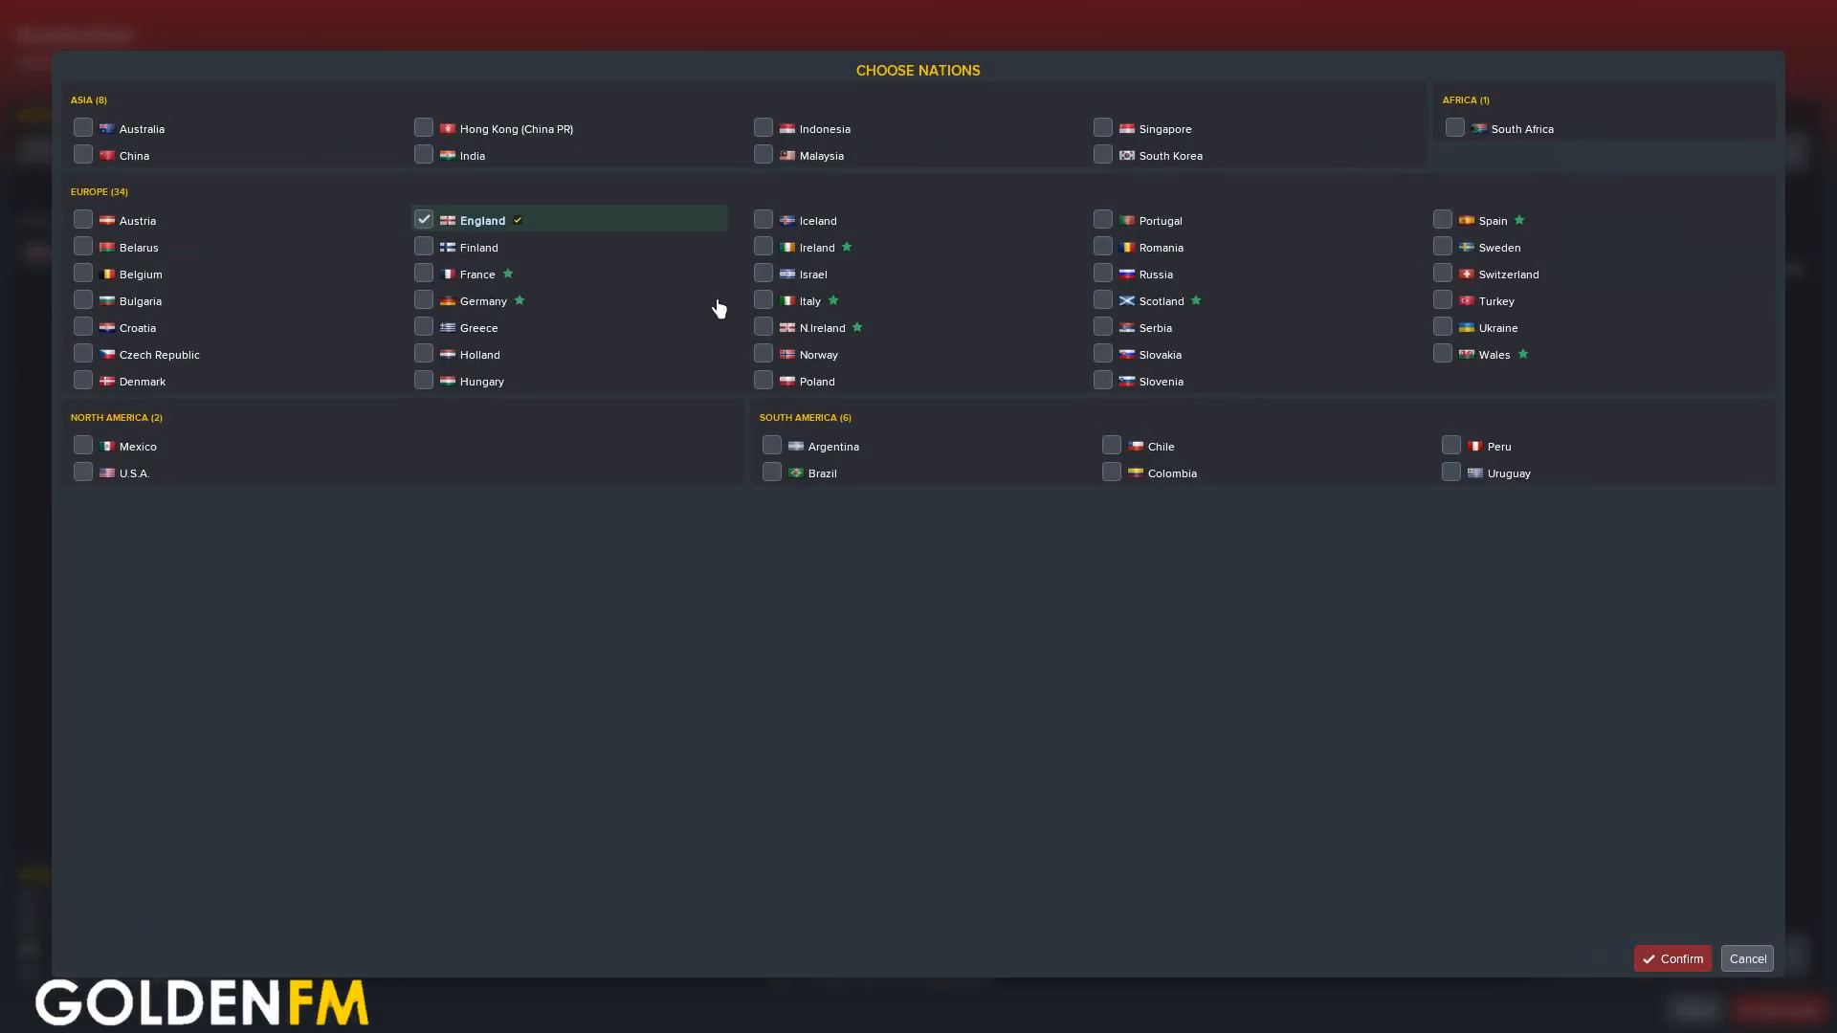
pyautogui.click(433, 222)
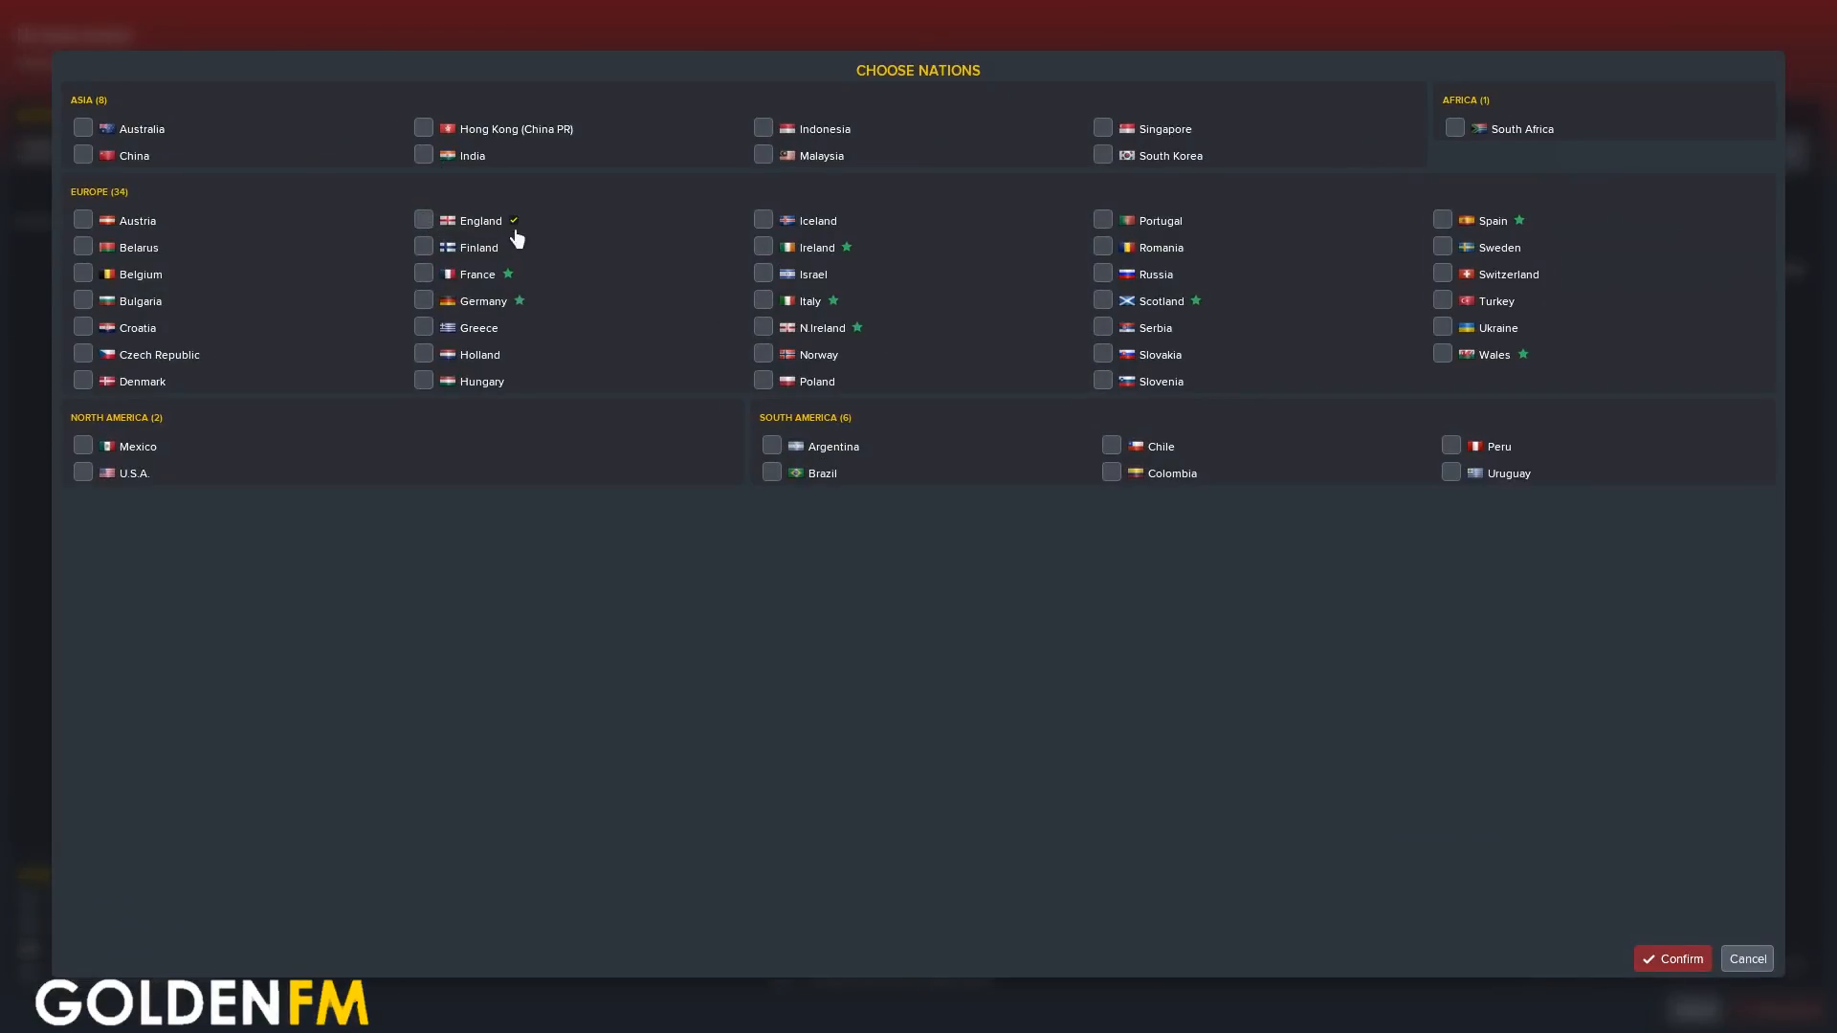
pyautogui.click(764, 221)
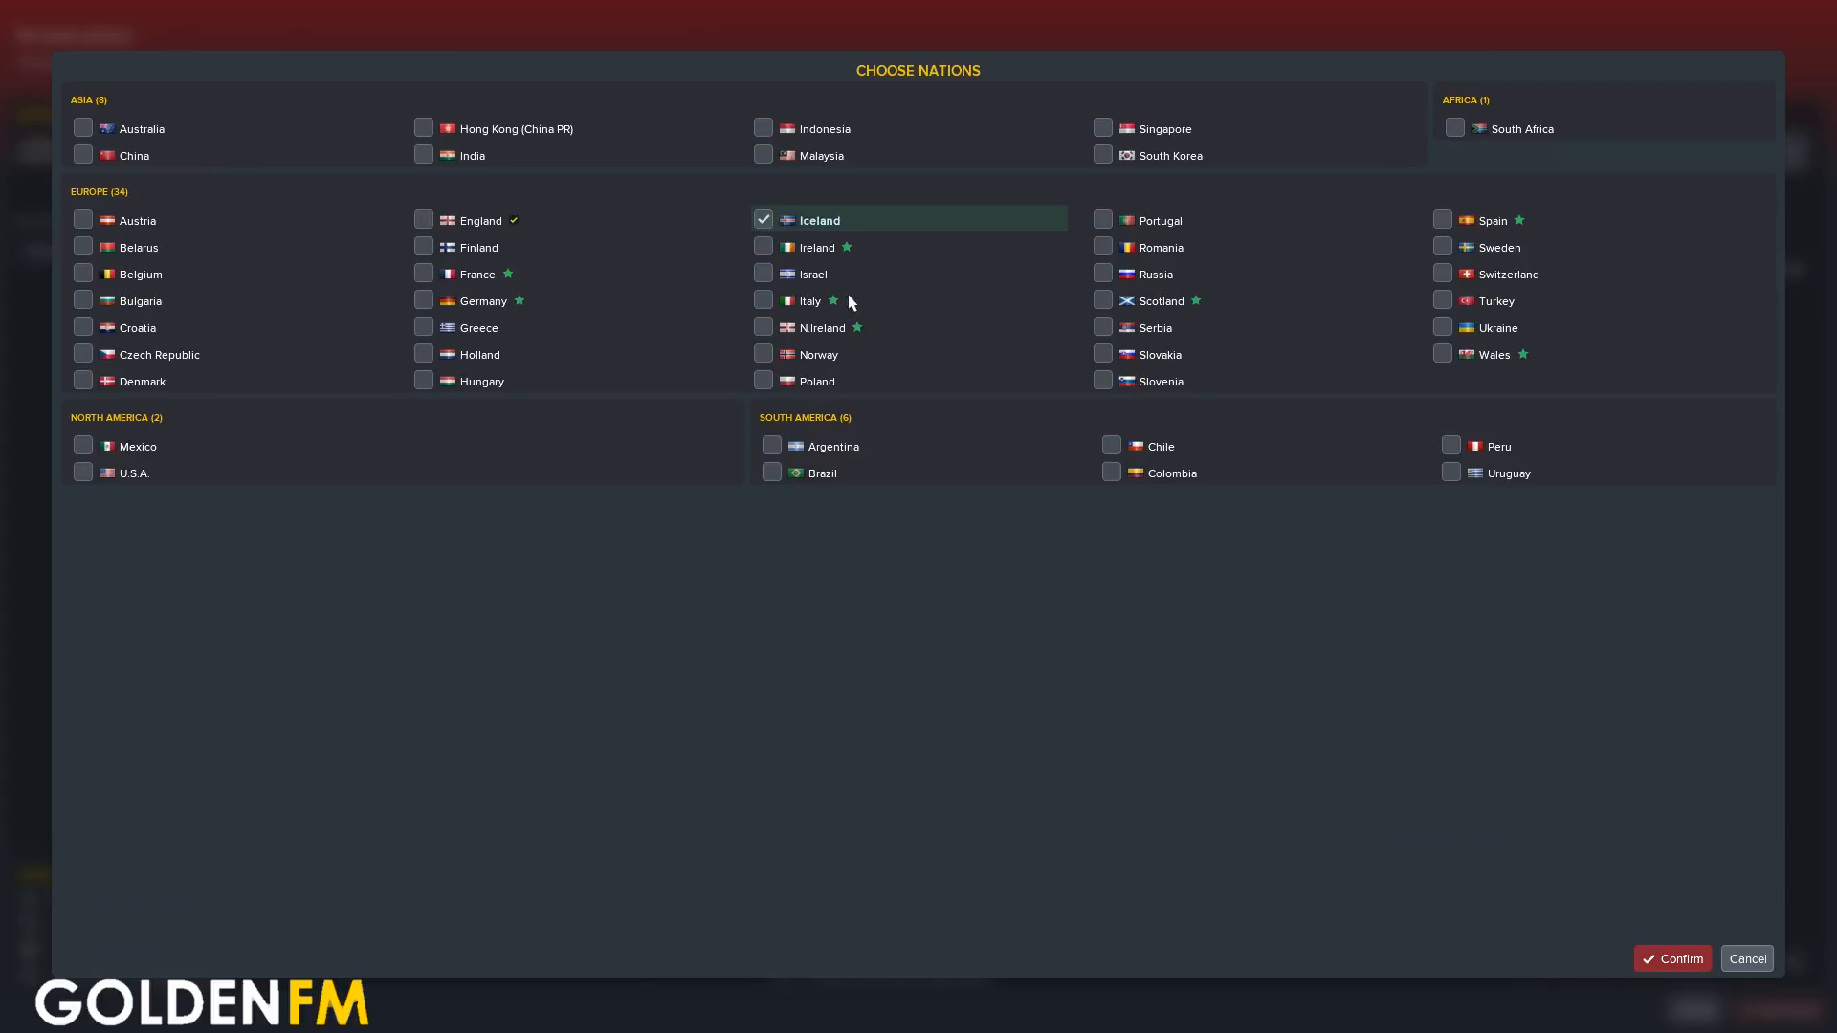
pyautogui.click(1670, 963)
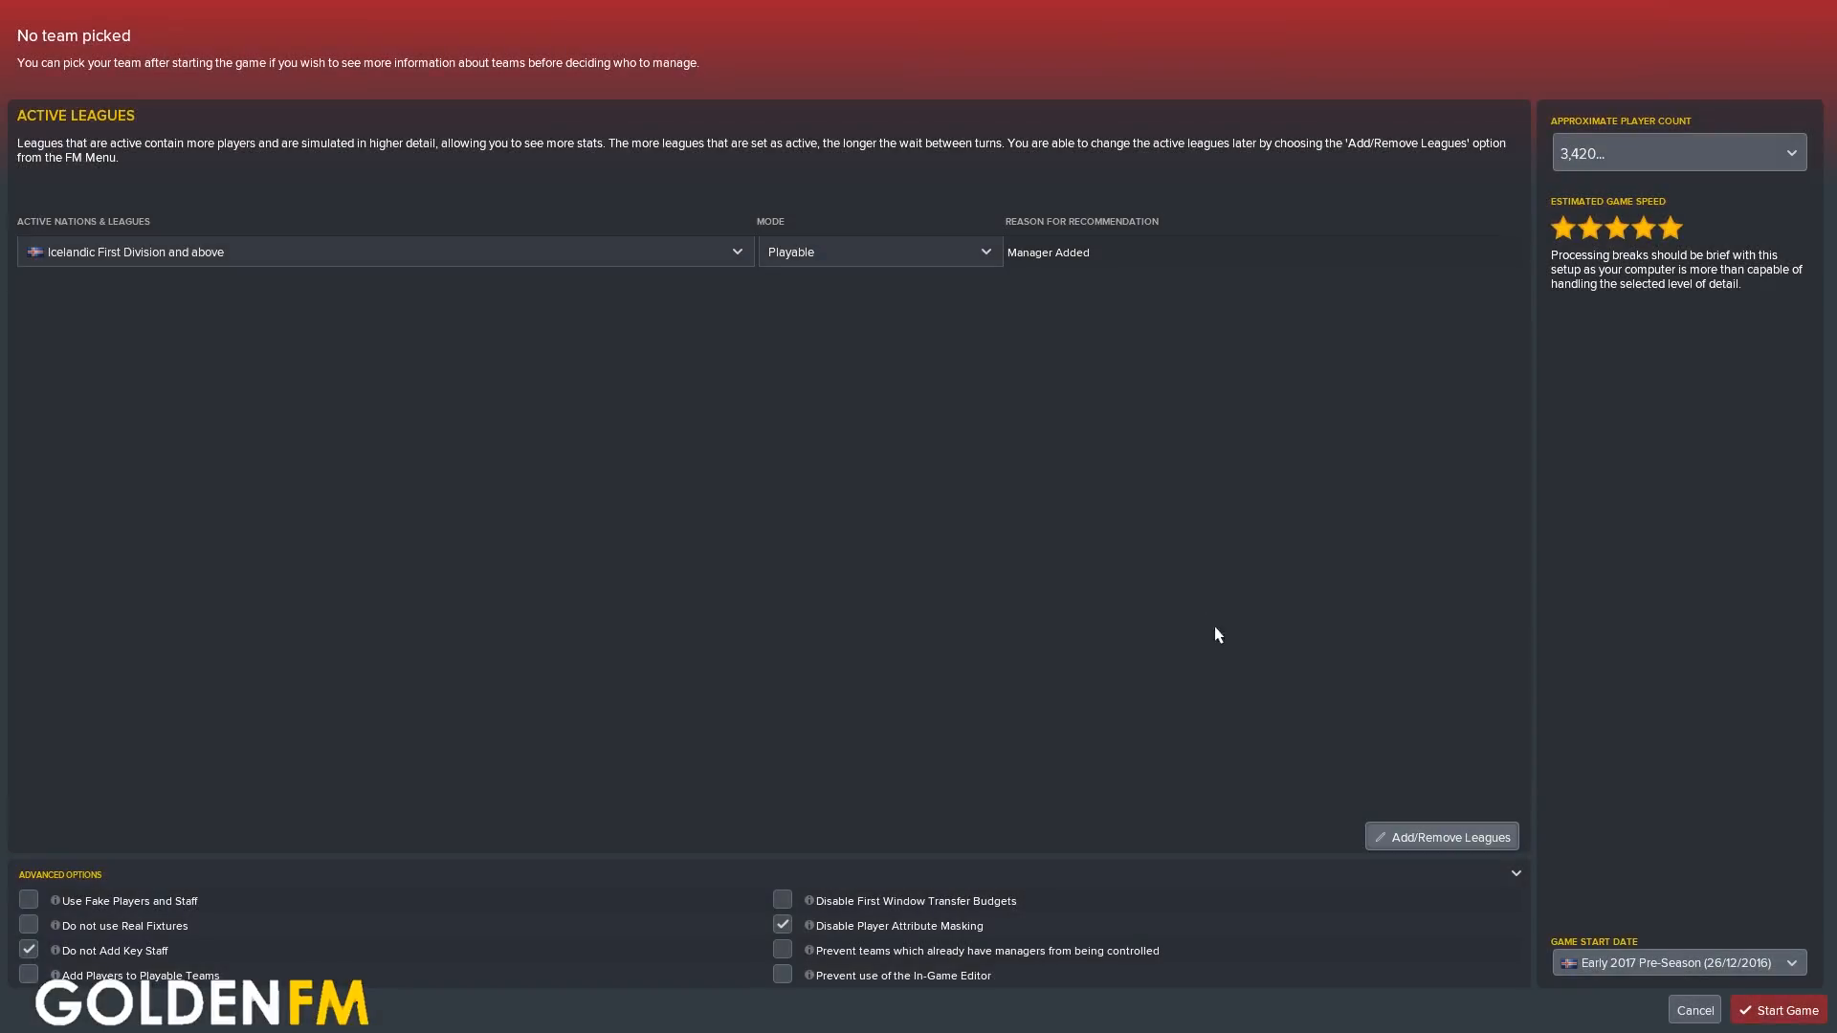
# Set the game start date to Iceland's Start Of 2018 Season (7/5/2018)
pyautogui.click(1665, 963)
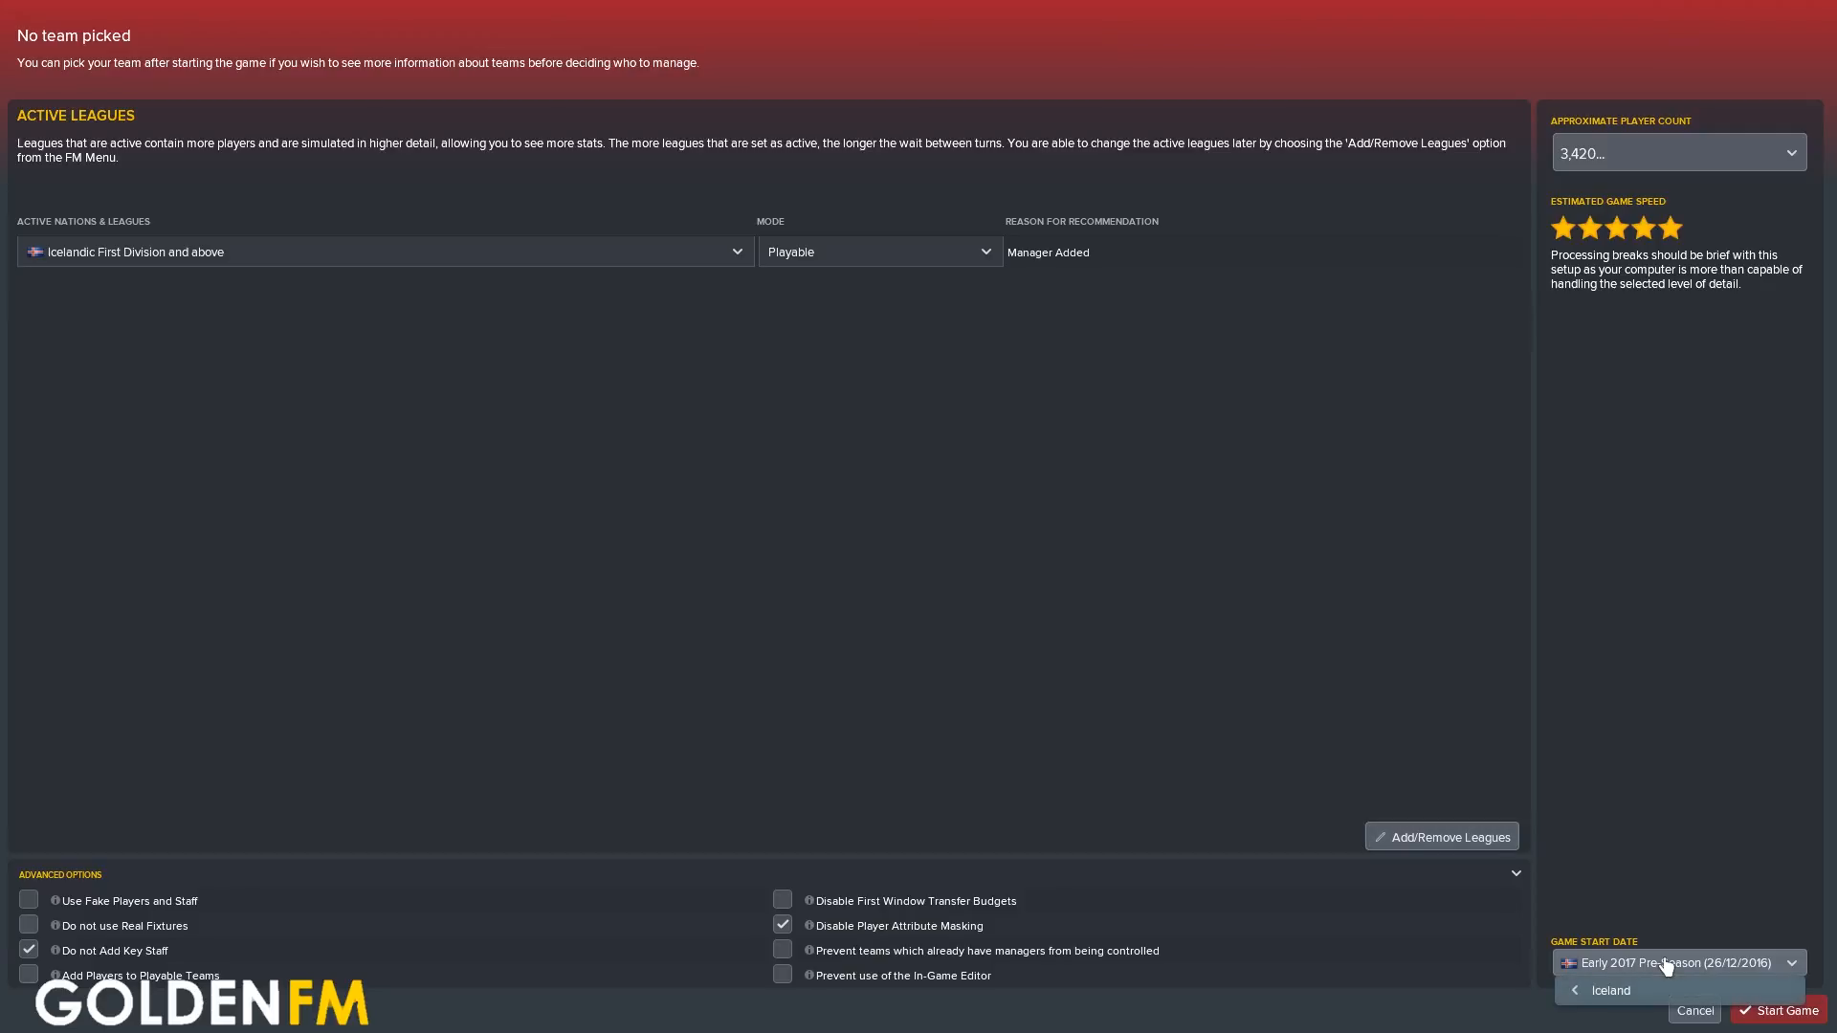
pyautogui.moveTo(1627, 992)
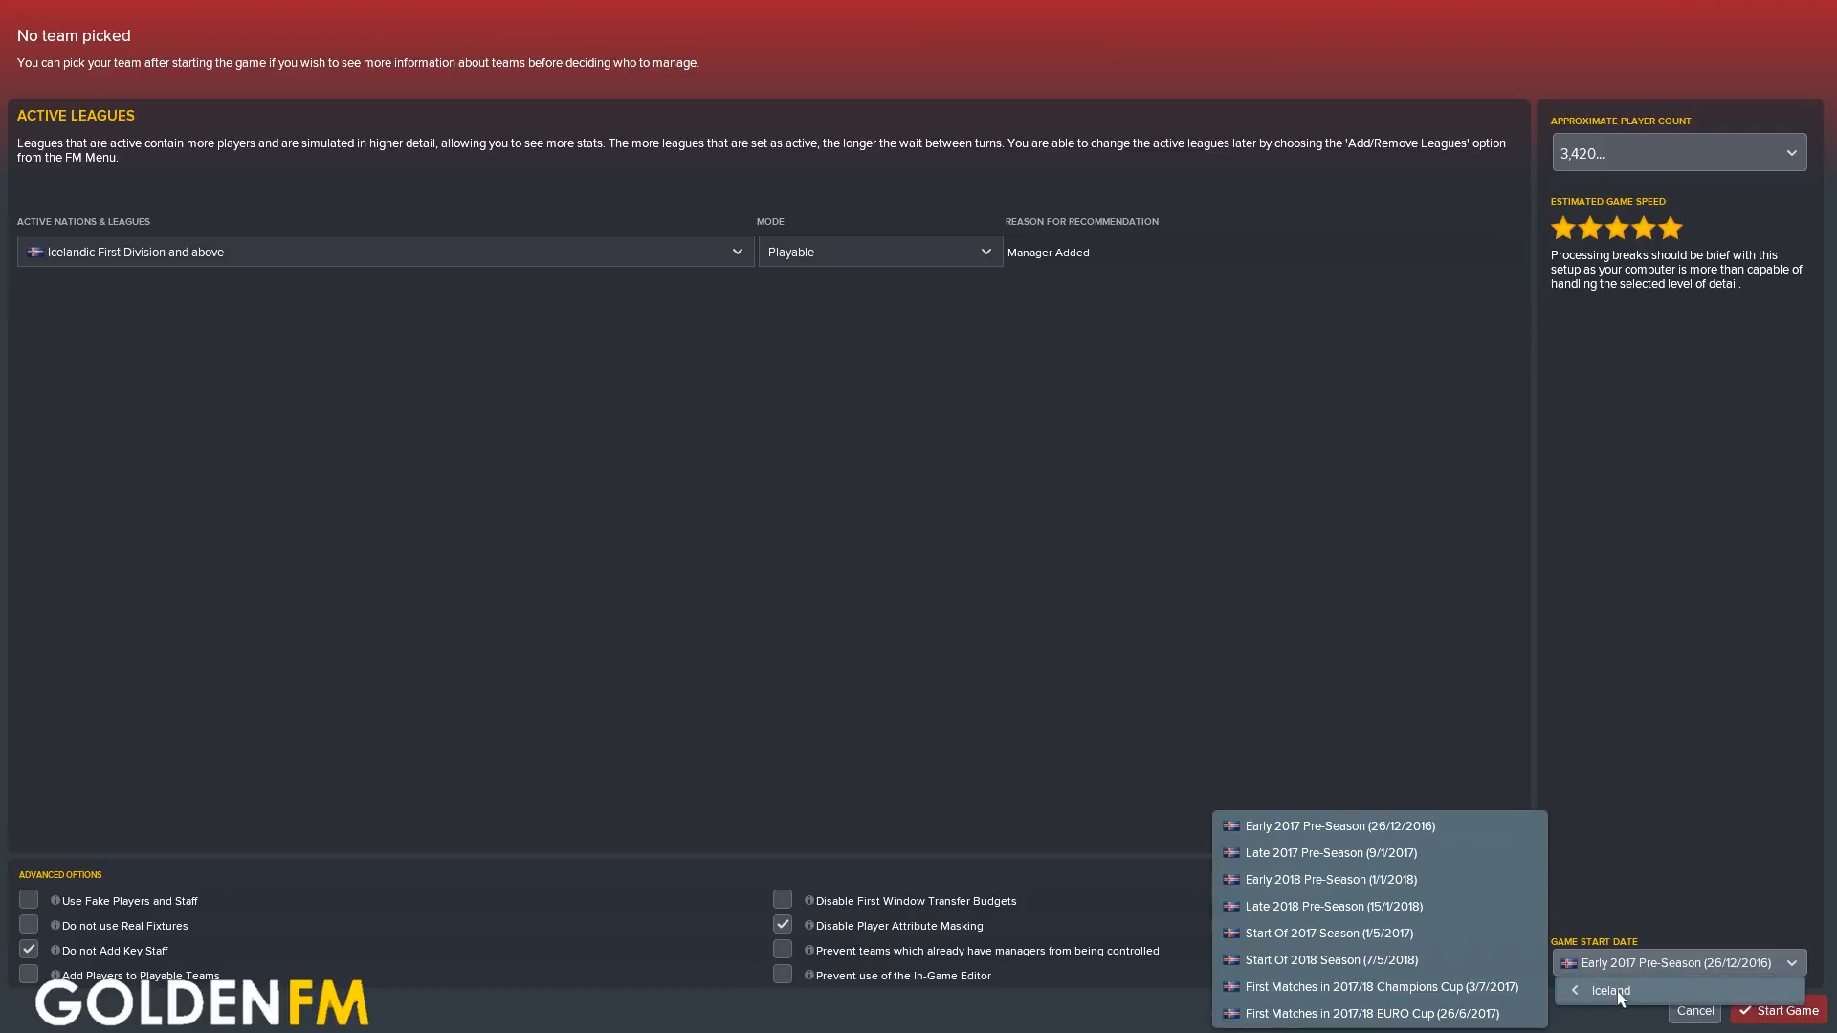
pyautogui.click(1413, 962)
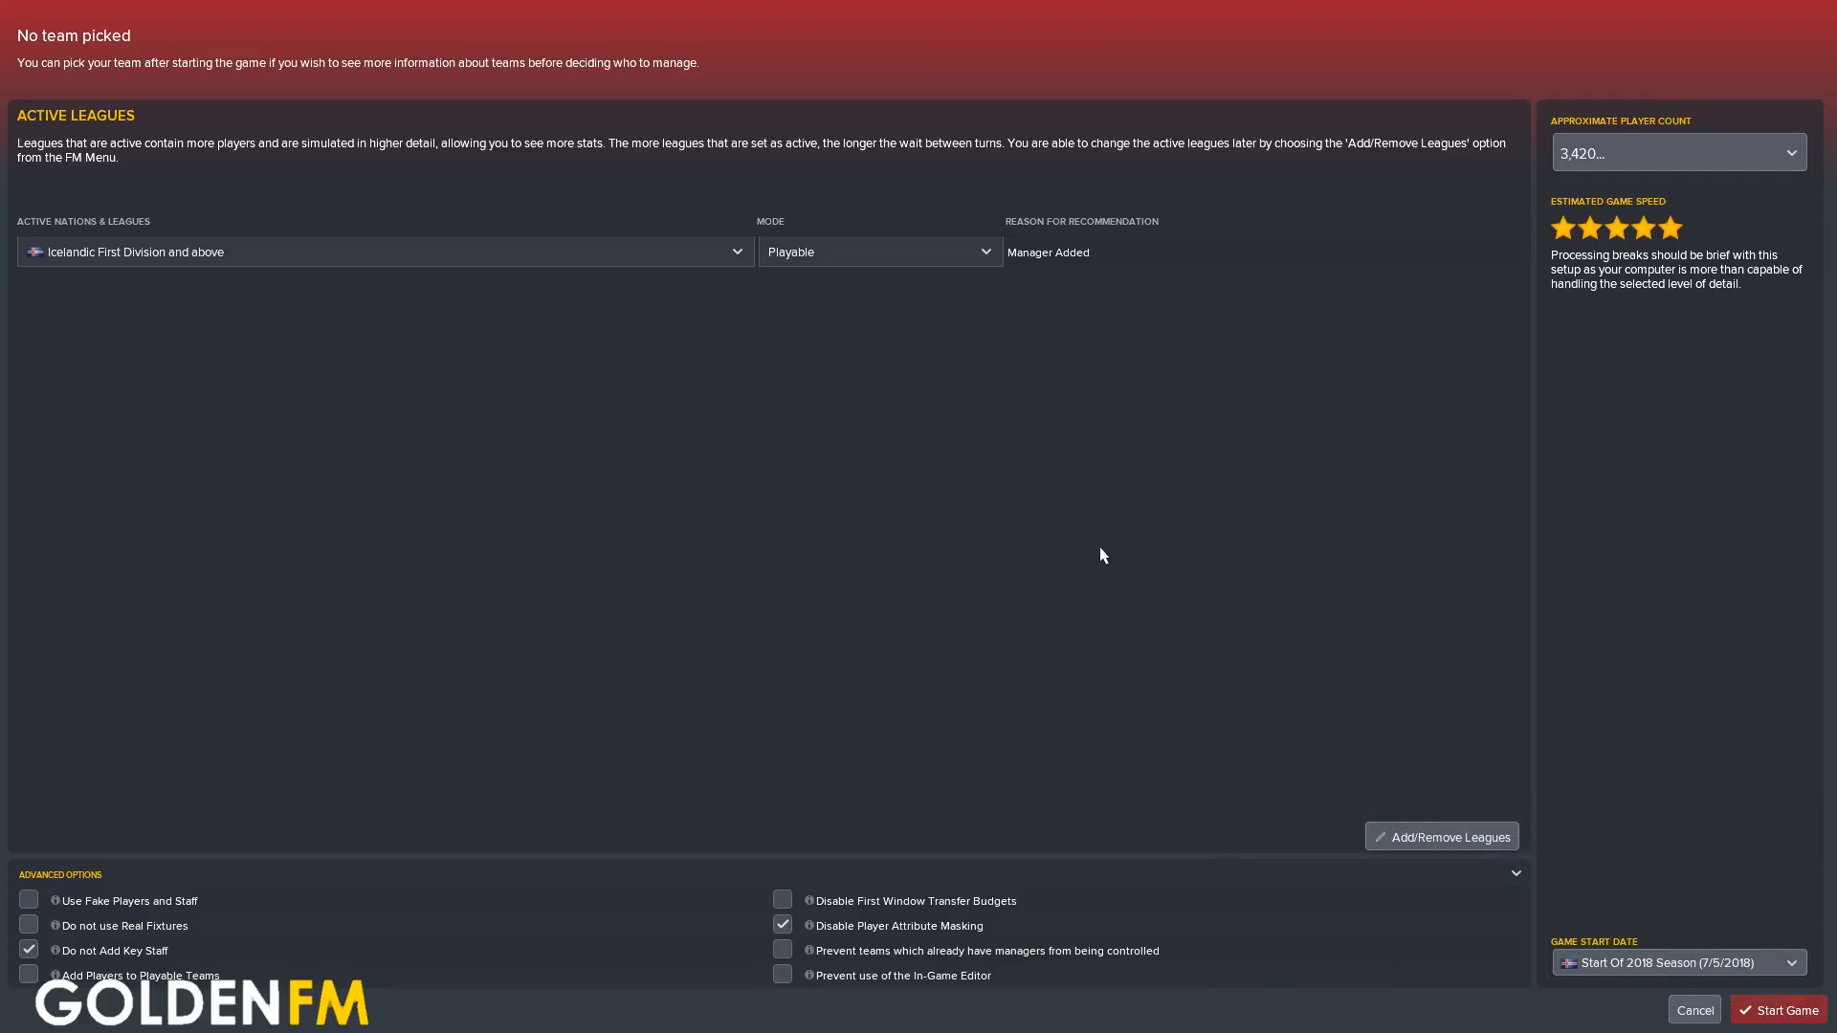